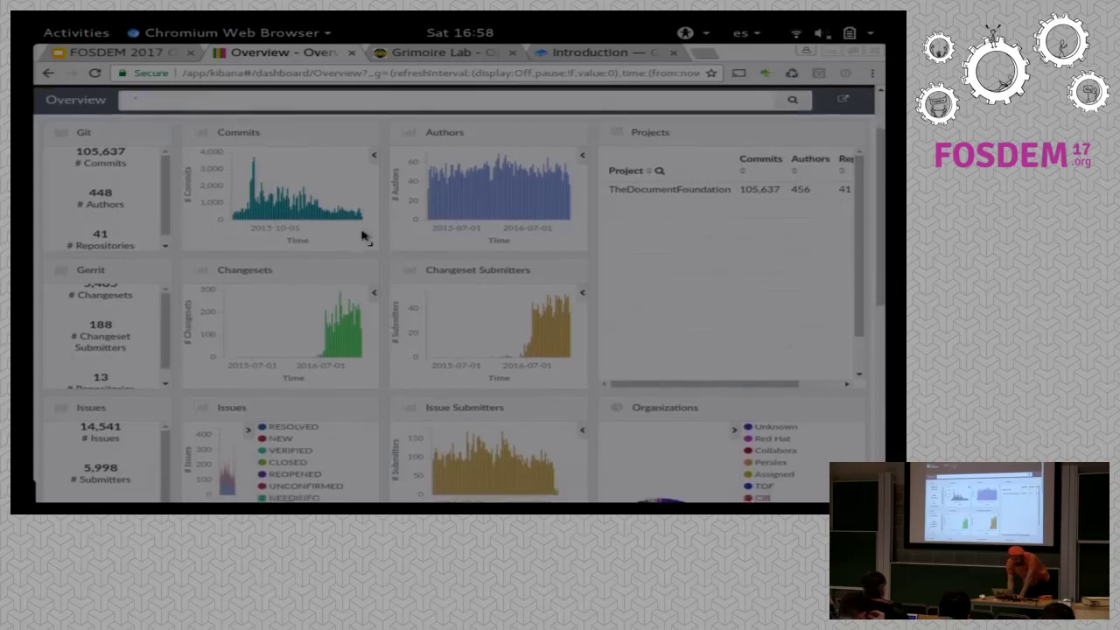
# - Move the Commits chart from the top row into the left column and enlarge it
pyautogui.scroll(-1, 364, 234)
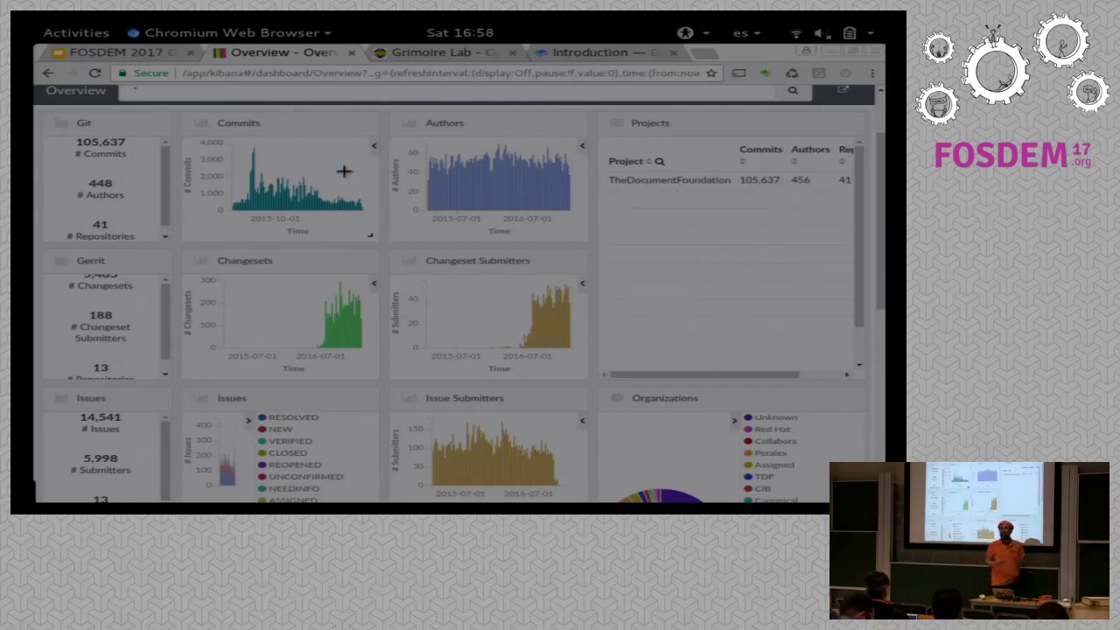
pyautogui.moveTo(305, 126); pyautogui.dragTo(549, 166)
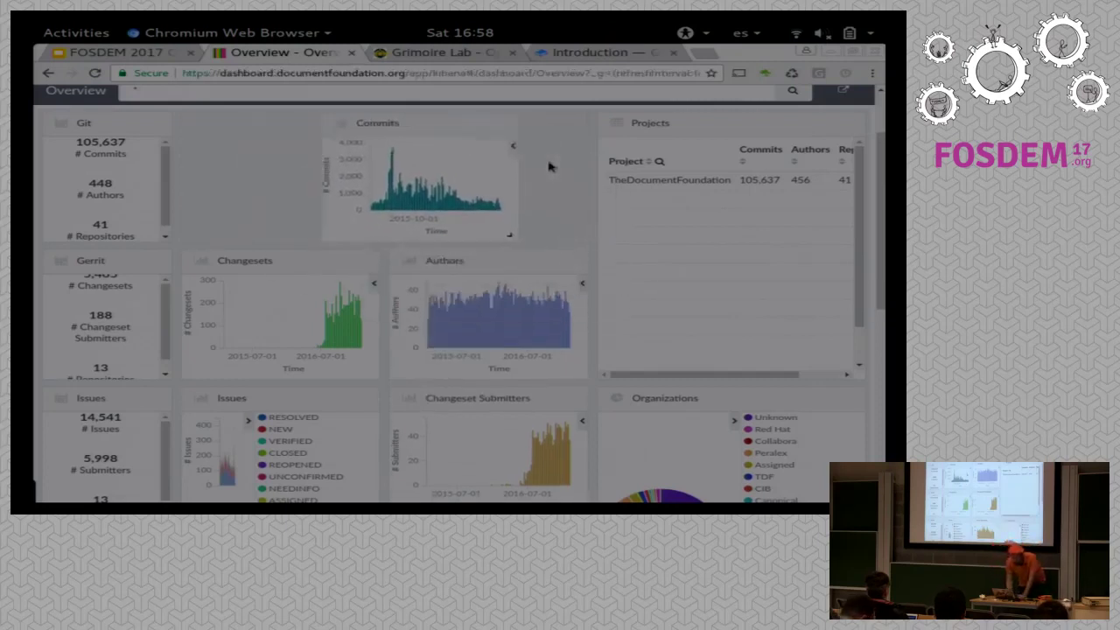
pyautogui.moveTo(523, 257); pyautogui.dragTo(341, 114)
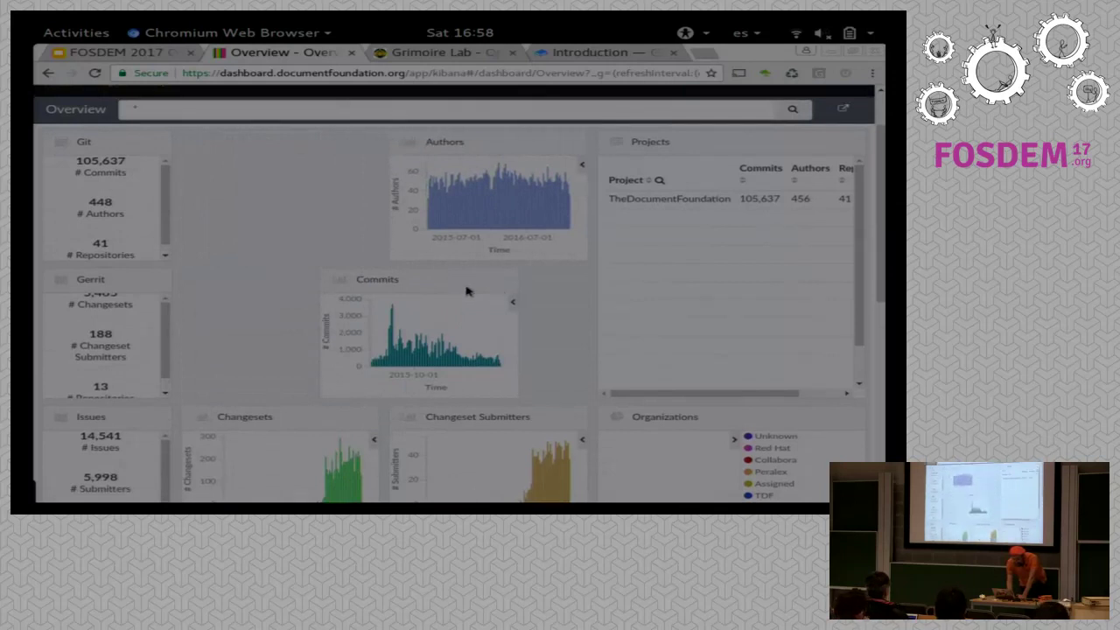
pyautogui.moveTo(464, 290); pyautogui.dragTo(349, 288)
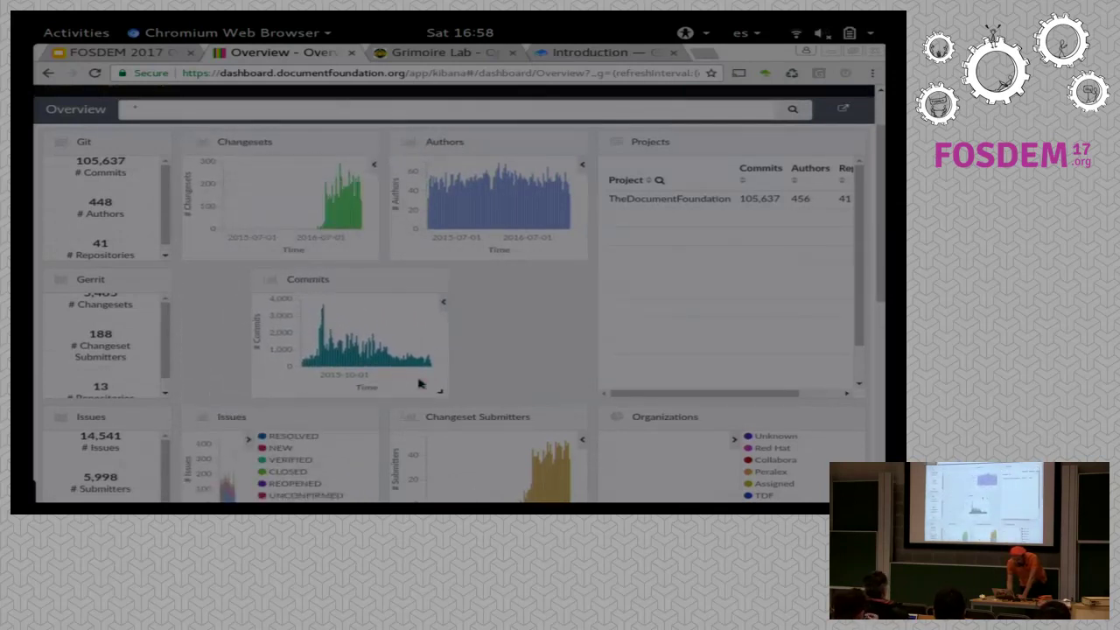
pyautogui.moveTo(436, 389); pyautogui.dragTo(601, 458)
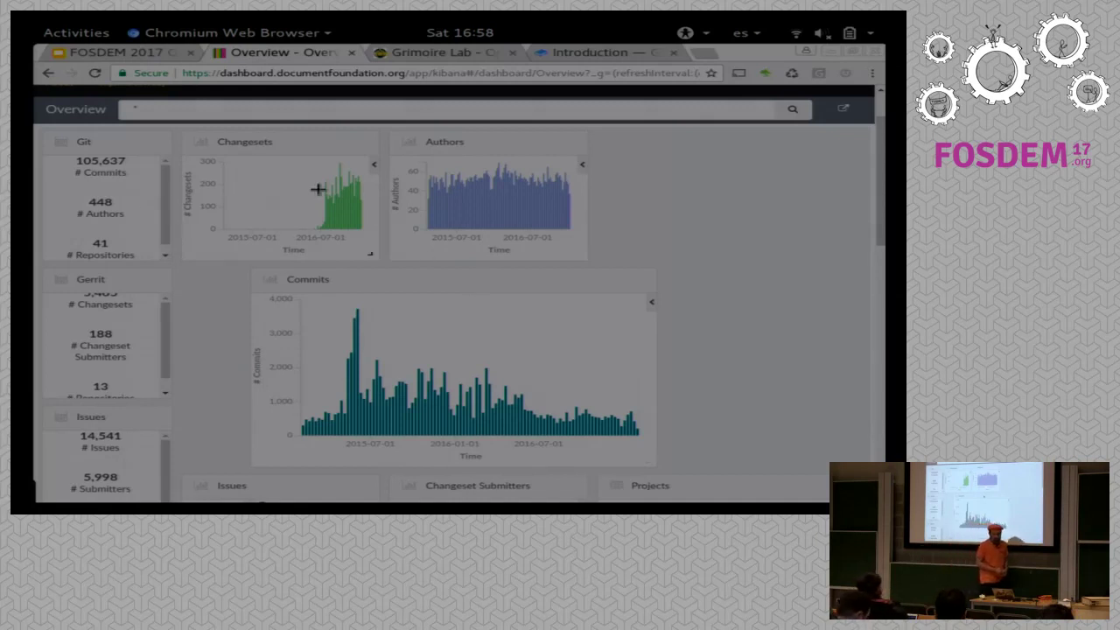
# - Open the Git dashboard showing TDF's 105,062 commits, 448 authors and 41 repositories
pyautogui.scroll(2, 318, 187)
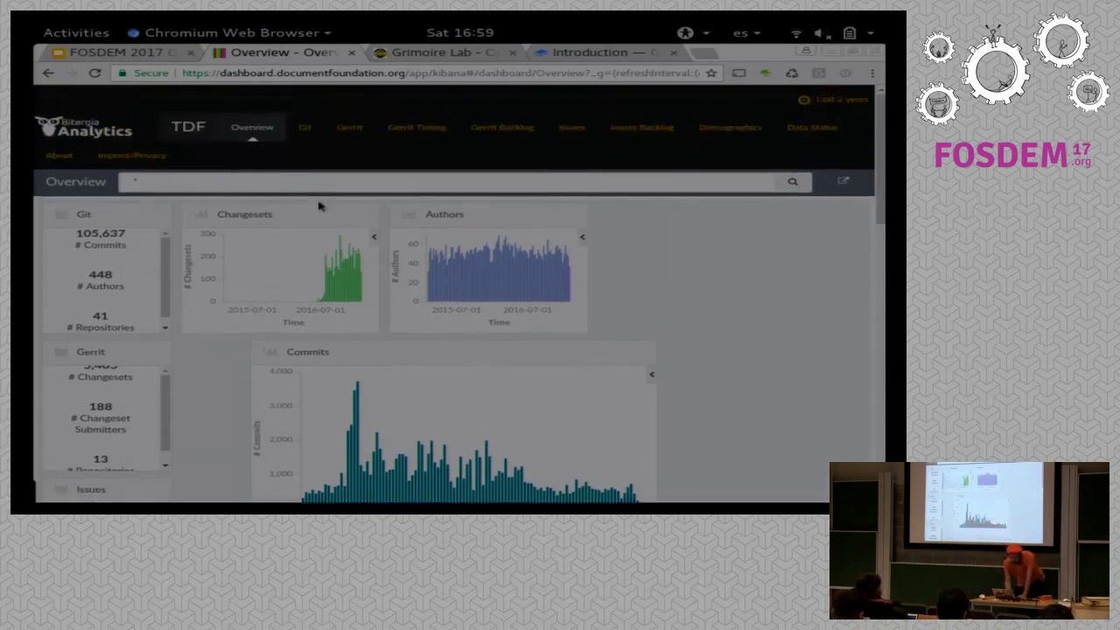
pyautogui.click(304, 130)
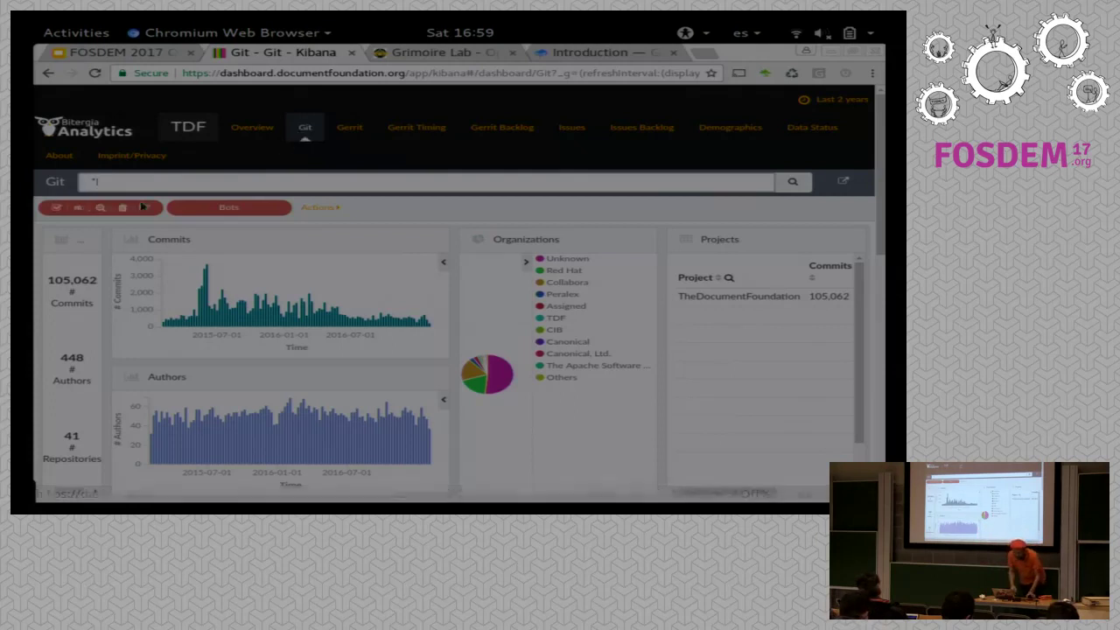
pyautogui.moveTo(139, 214)
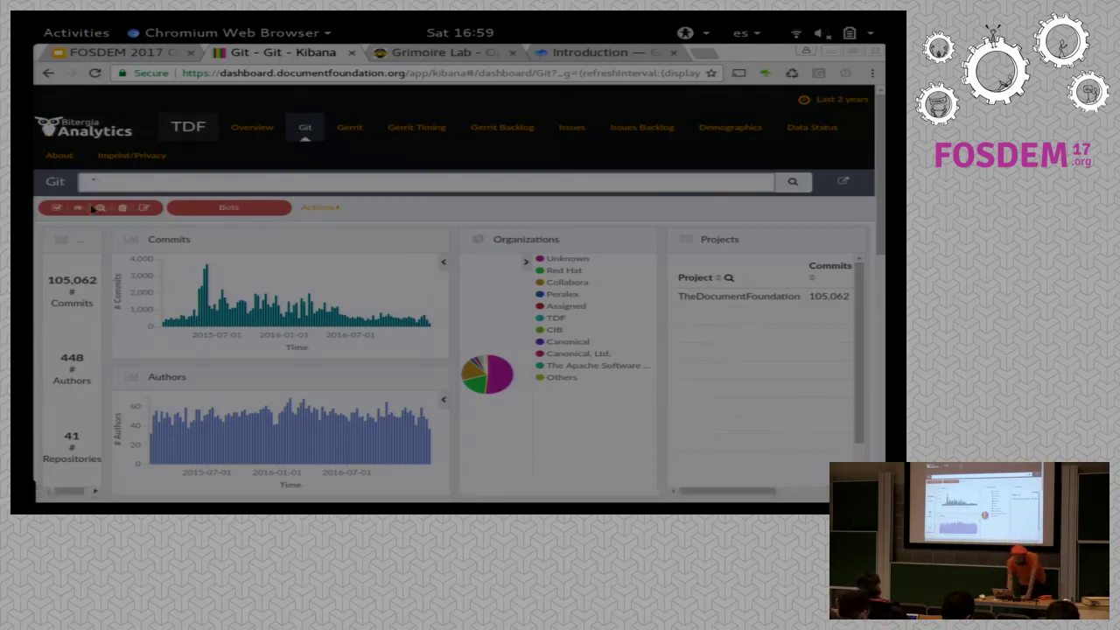
pyautogui.click(55, 209)
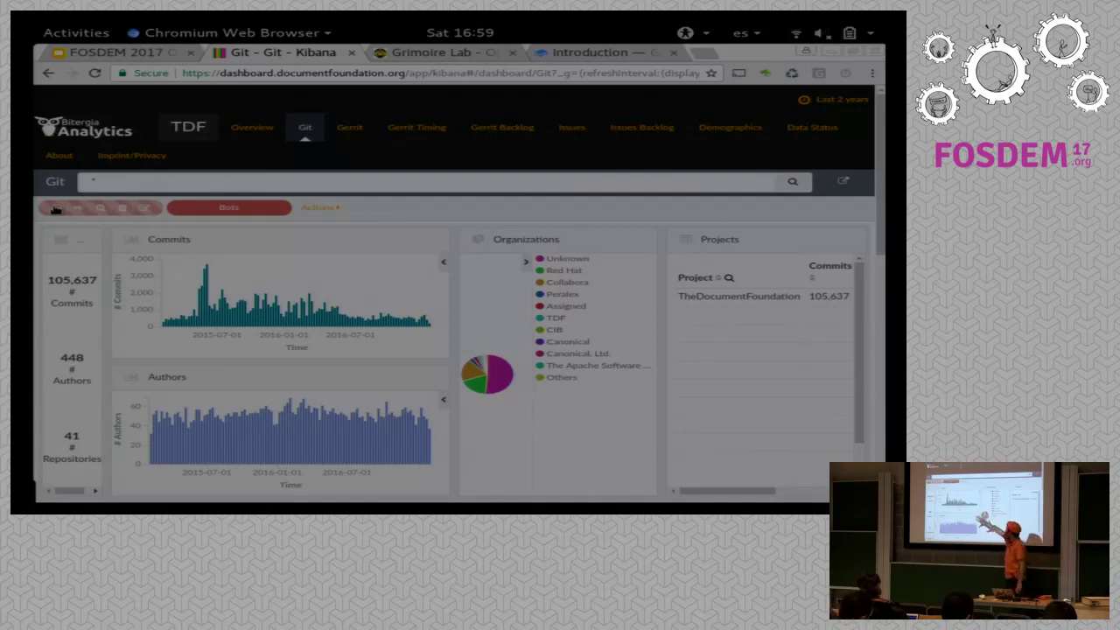
pyautogui.click(55, 209)
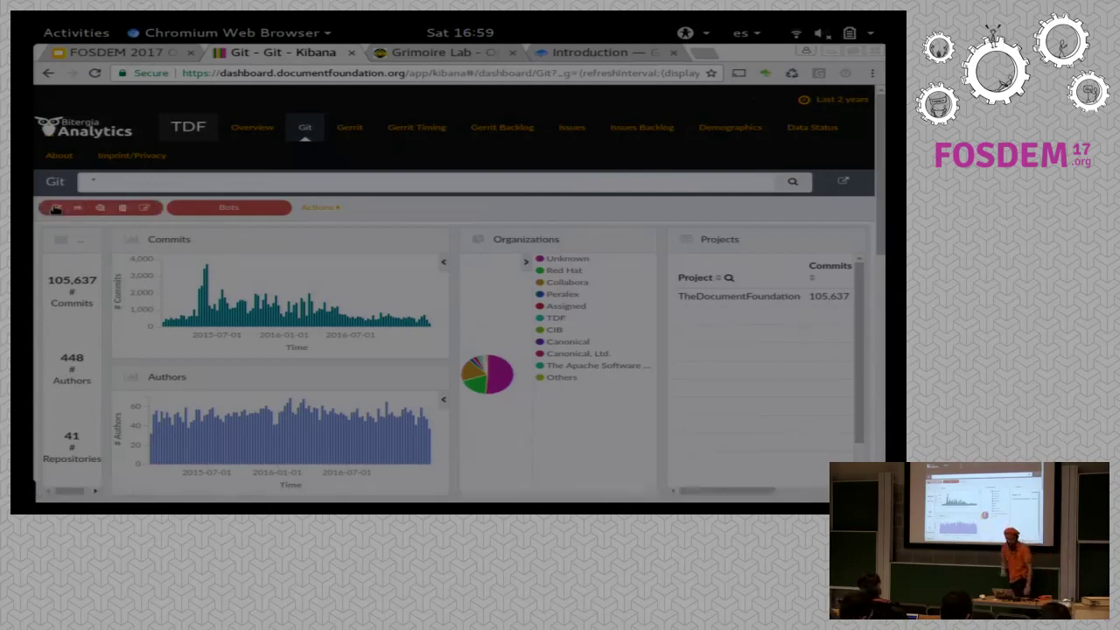
# - Filter the Git dashboard to the Red Hat organization from the Organizations legend
pyautogui.click(557, 273)
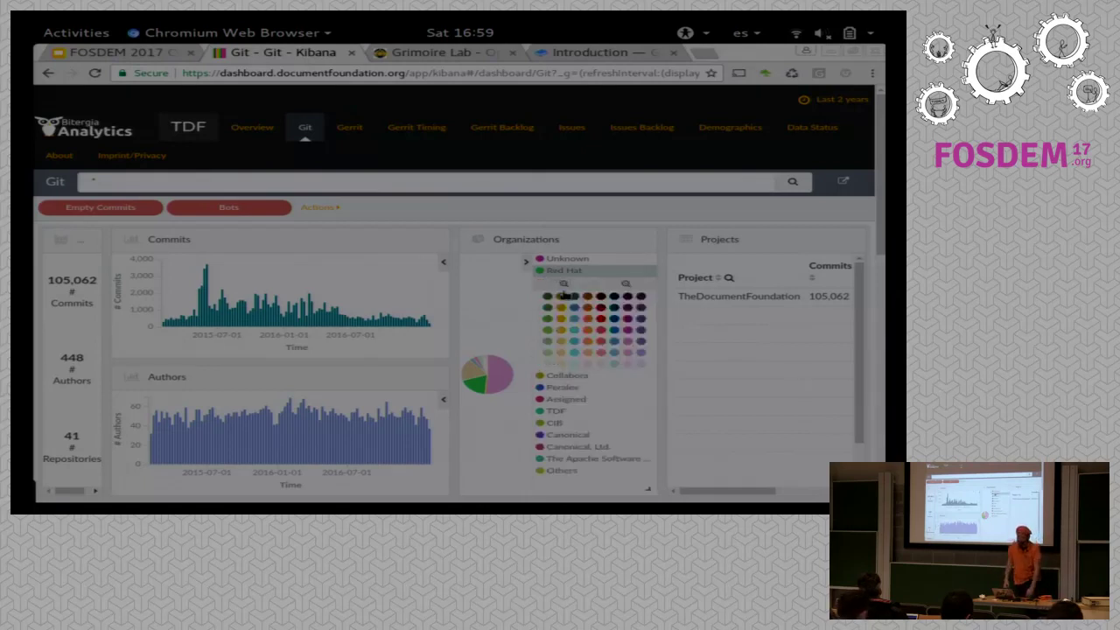
pyautogui.click(564, 284)
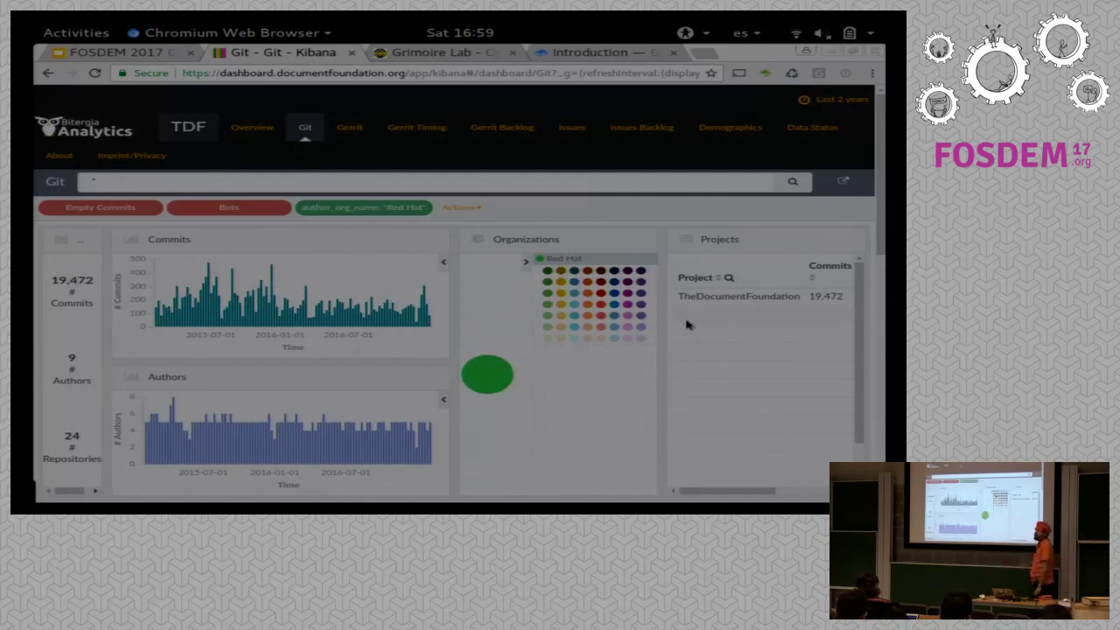
pyautogui.scroll(-2, 688, 324)
# - Add a filter for the libvisio repository from the Repositories table
pyautogui.scroll(-10, 665, 369)
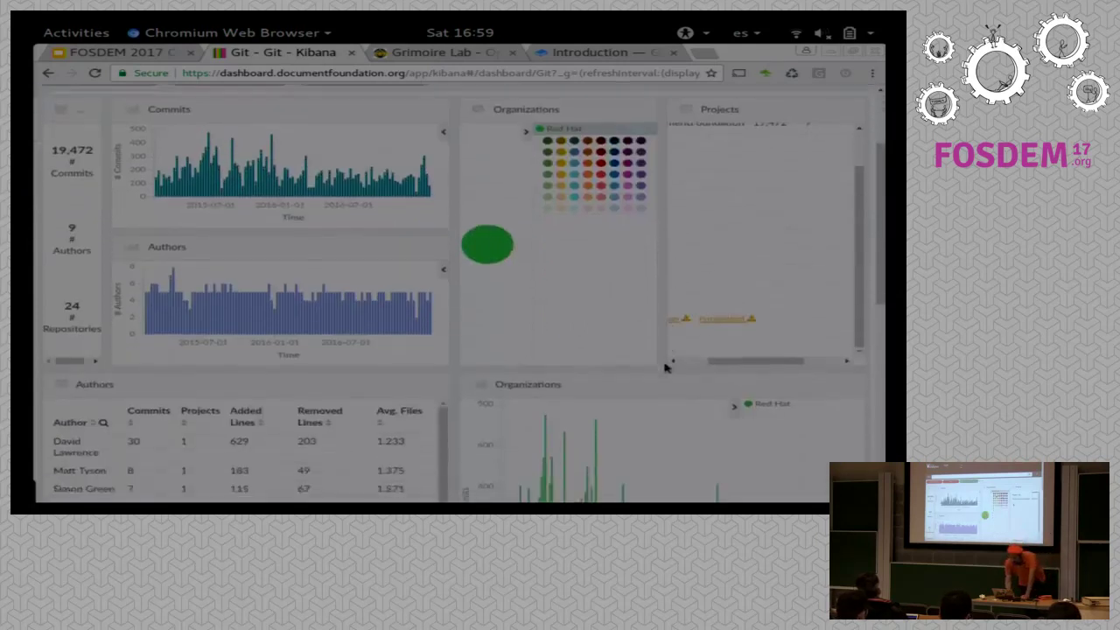
pyautogui.scroll(1, 666, 369)
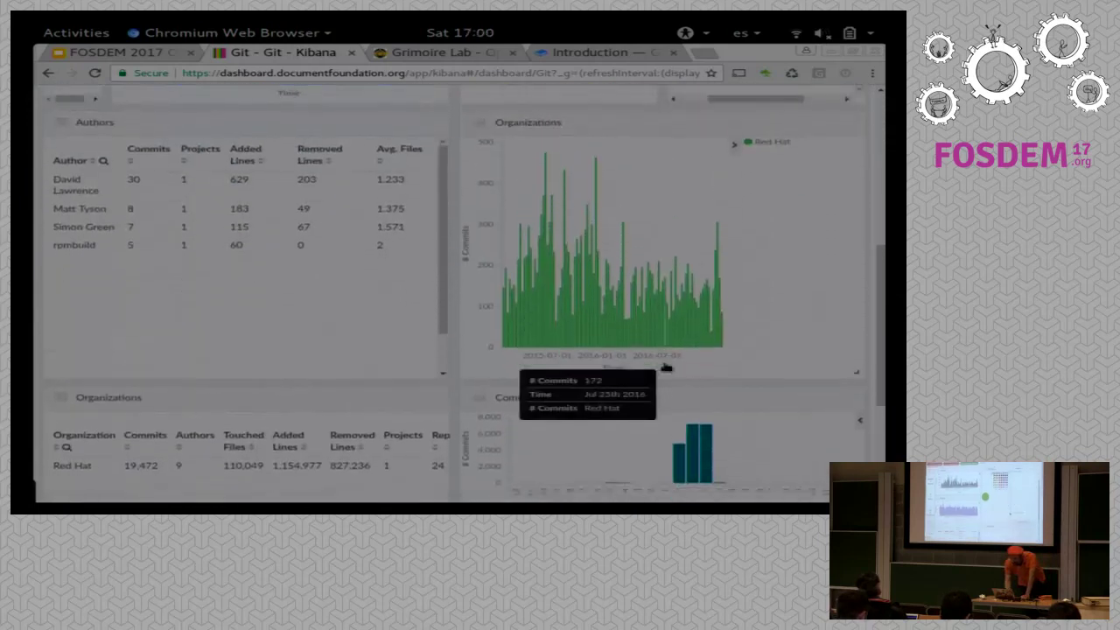
pyautogui.scroll(-4, 666, 368)
pyautogui.scroll(-1, 665, 368)
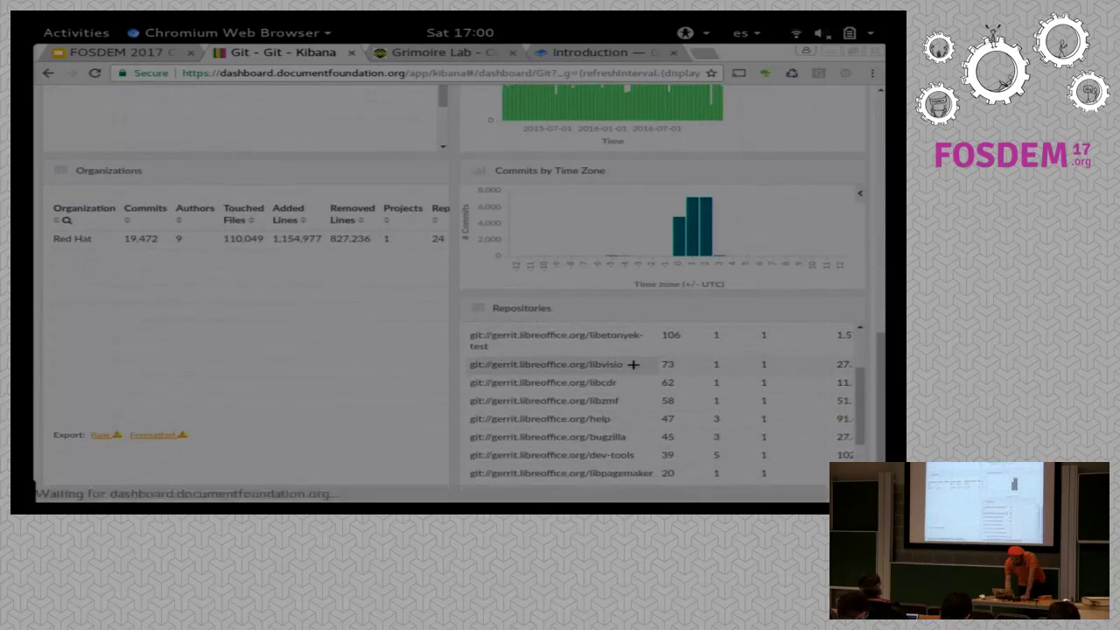
pyautogui.click(633, 364)
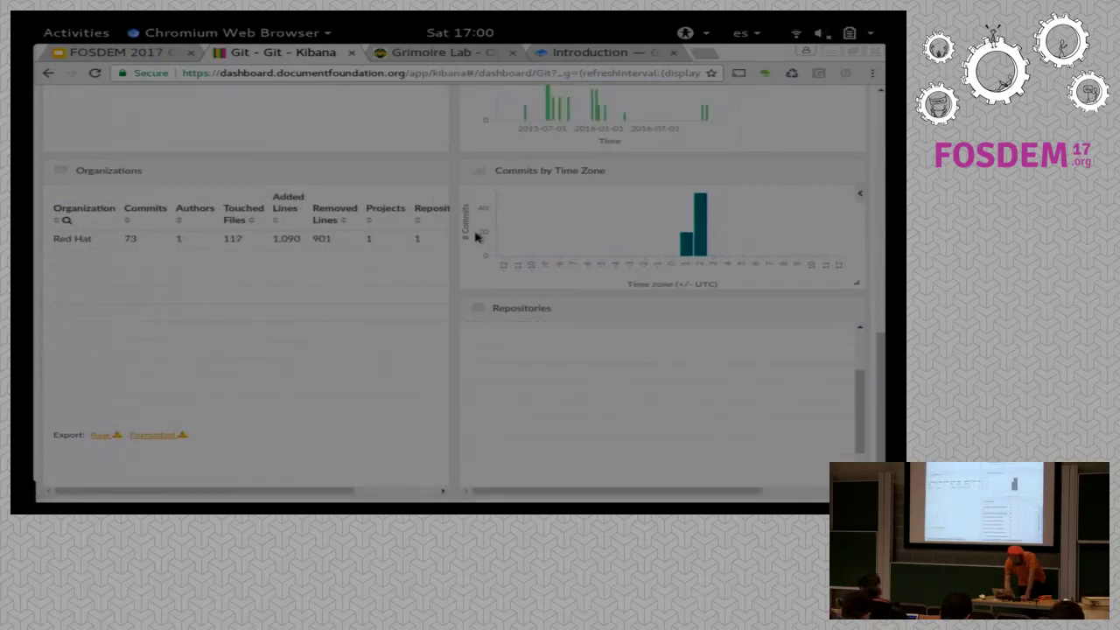
pyautogui.scroll(5, 477, 236)
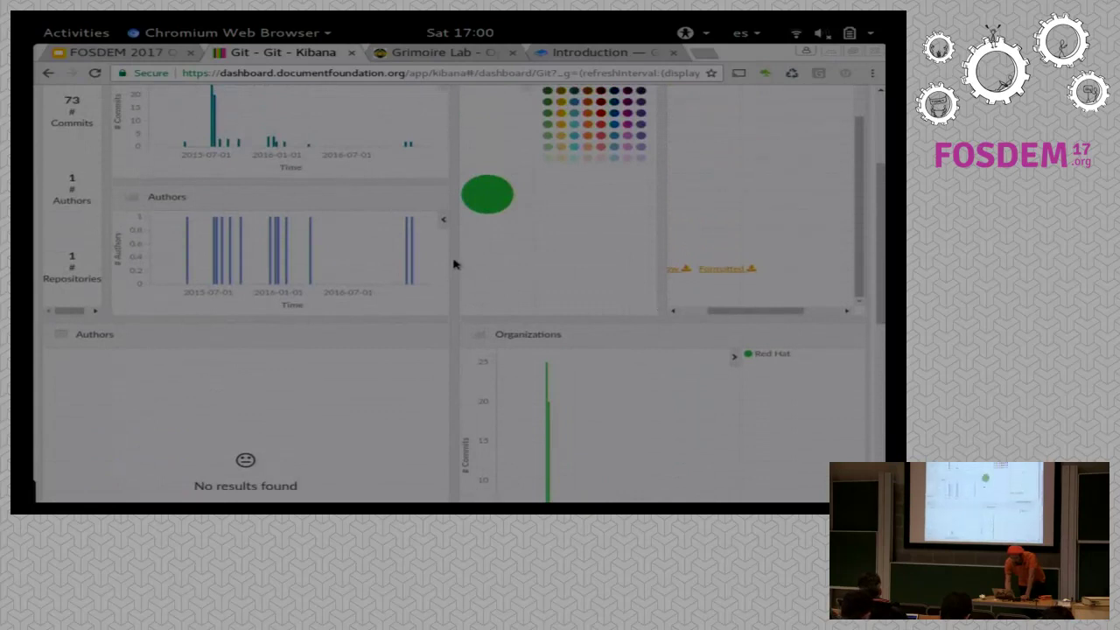
pyautogui.scroll(2, 455, 264)
pyautogui.moveTo(490, 207)
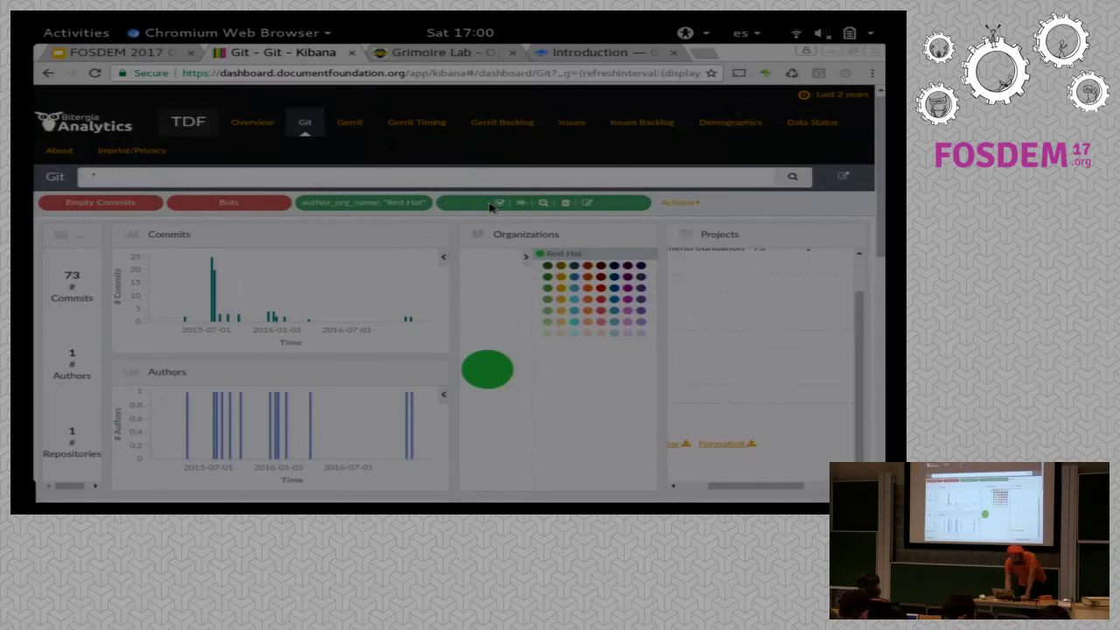
# - Delete the libvisio and Red Hat filters and collapse the Organizations legend
pyautogui.click(566, 204)
pyautogui.moveTo(407, 205)
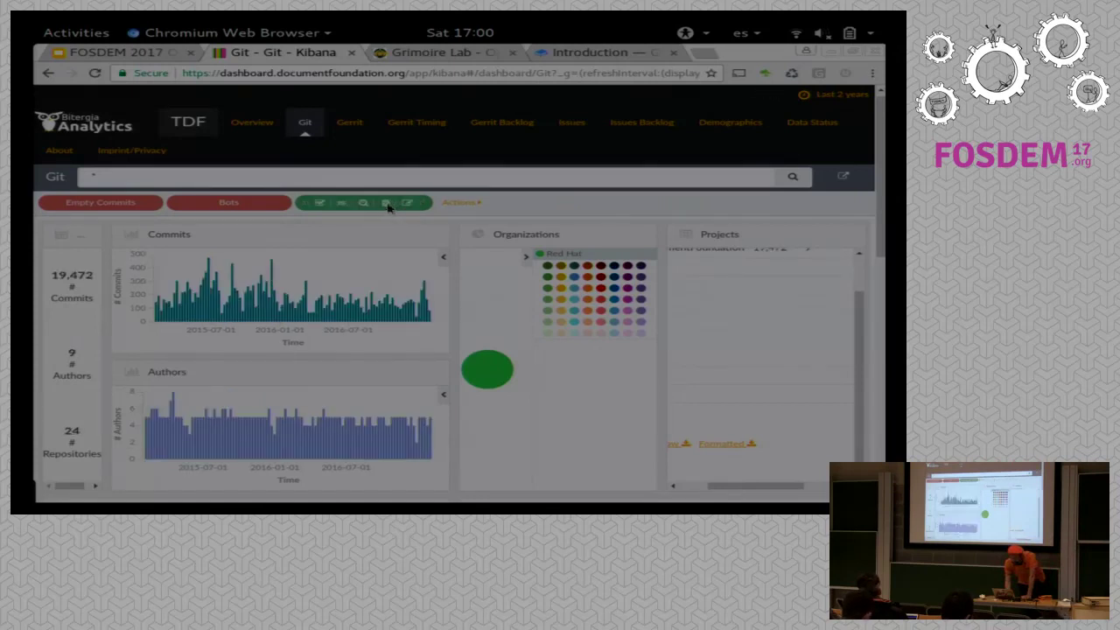
pyautogui.click(387, 204)
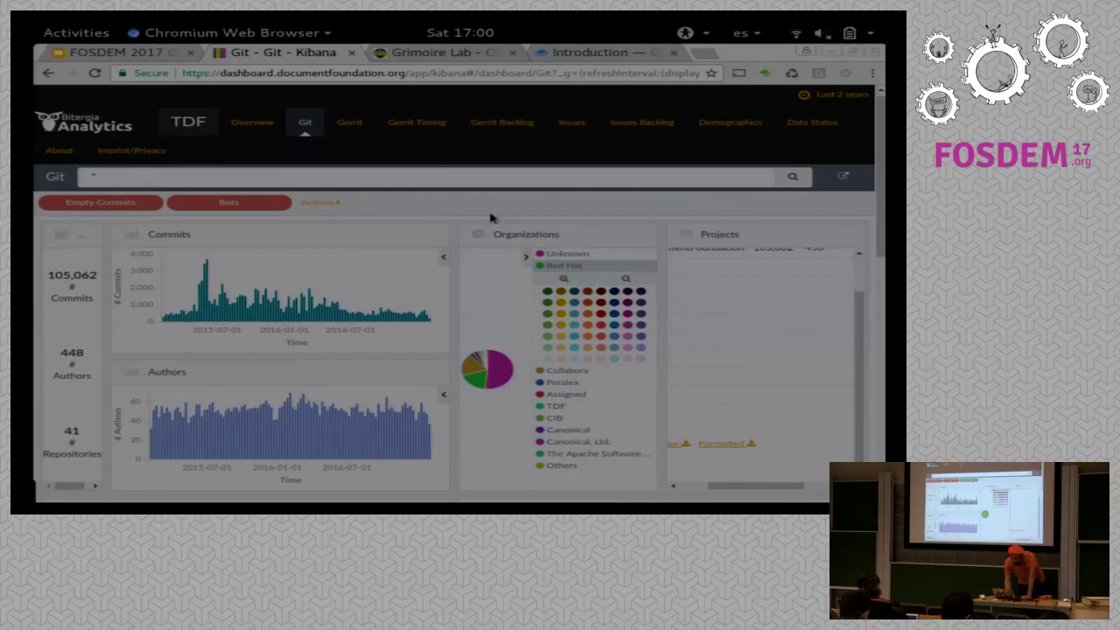
pyautogui.click(526, 258)
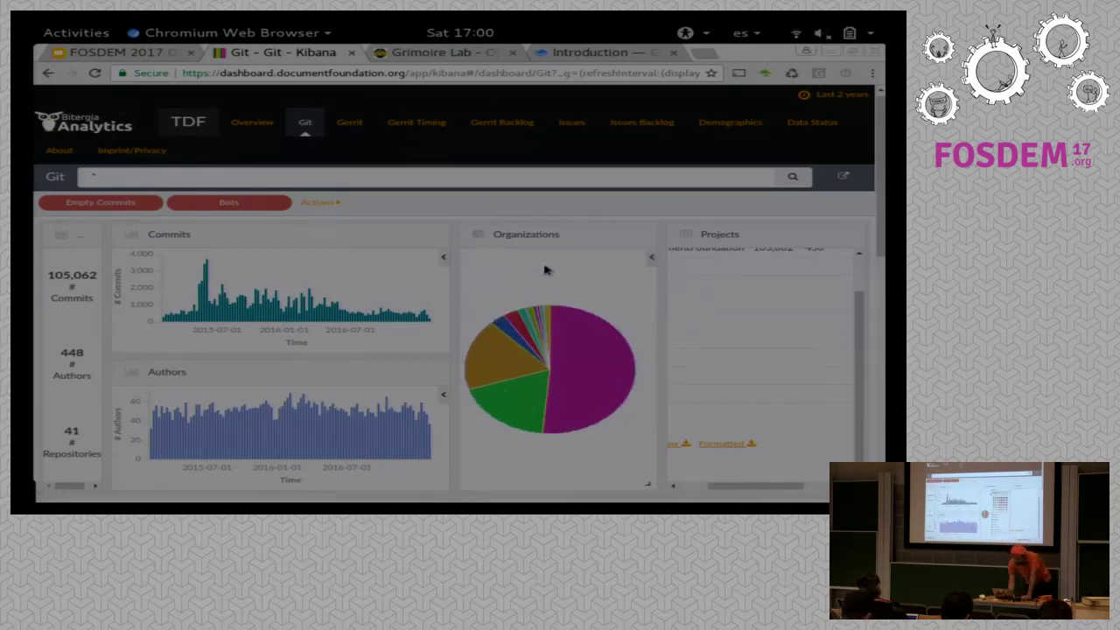
pyautogui.scroll(-3, 545, 270)
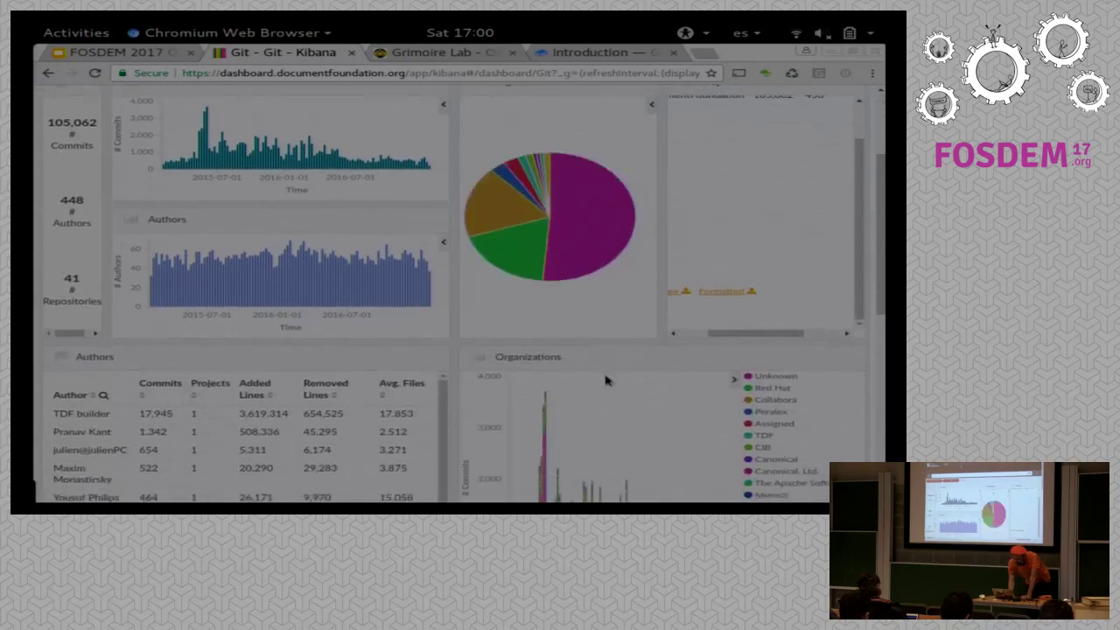
pyautogui.scroll(-1, 615, 344)
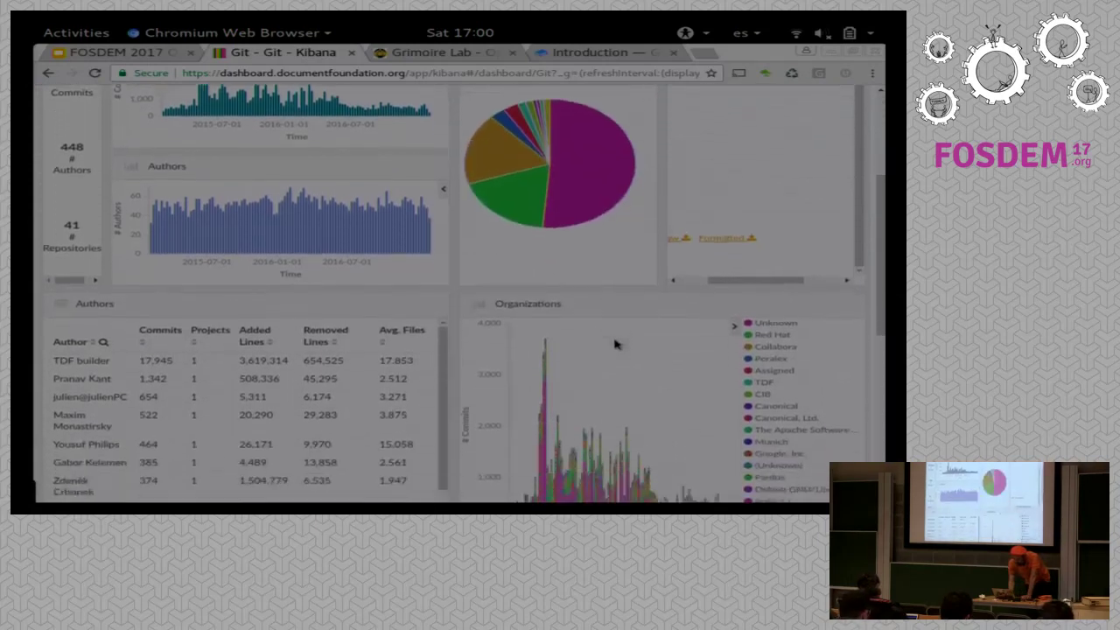
pyautogui.scroll(-3, 615, 344)
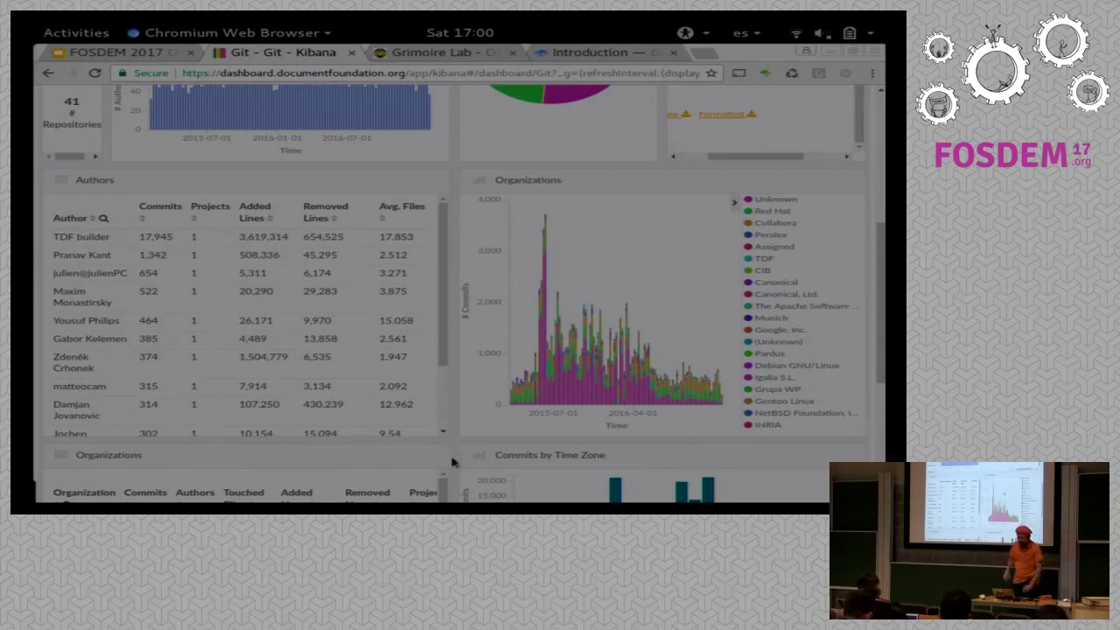
pyautogui.scroll(-3, 452, 457)
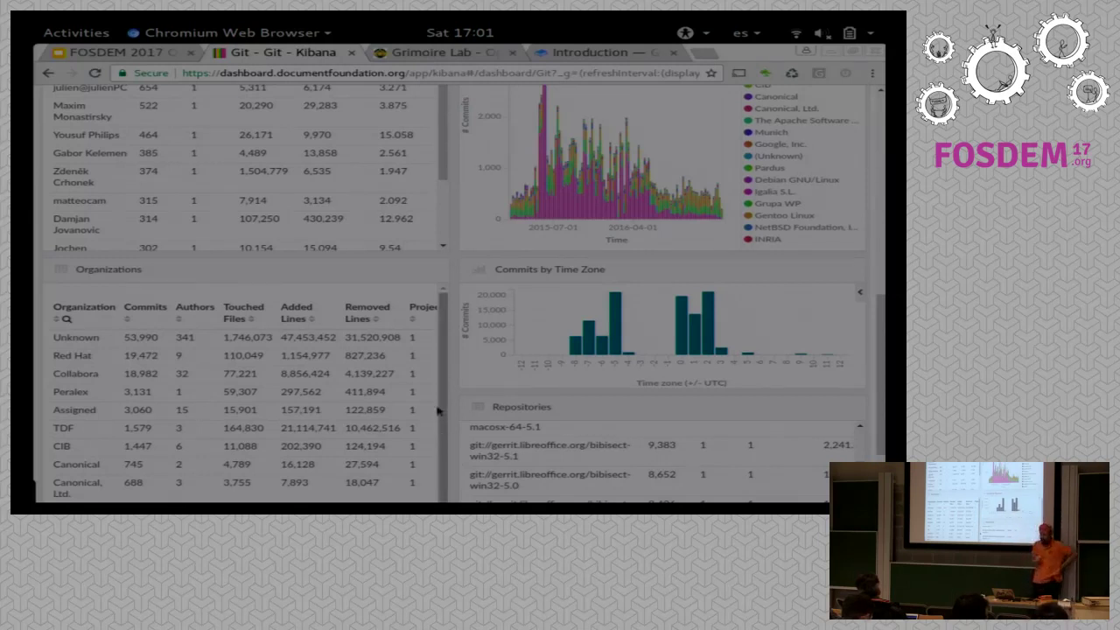
pyautogui.scroll(3, 454, 380)
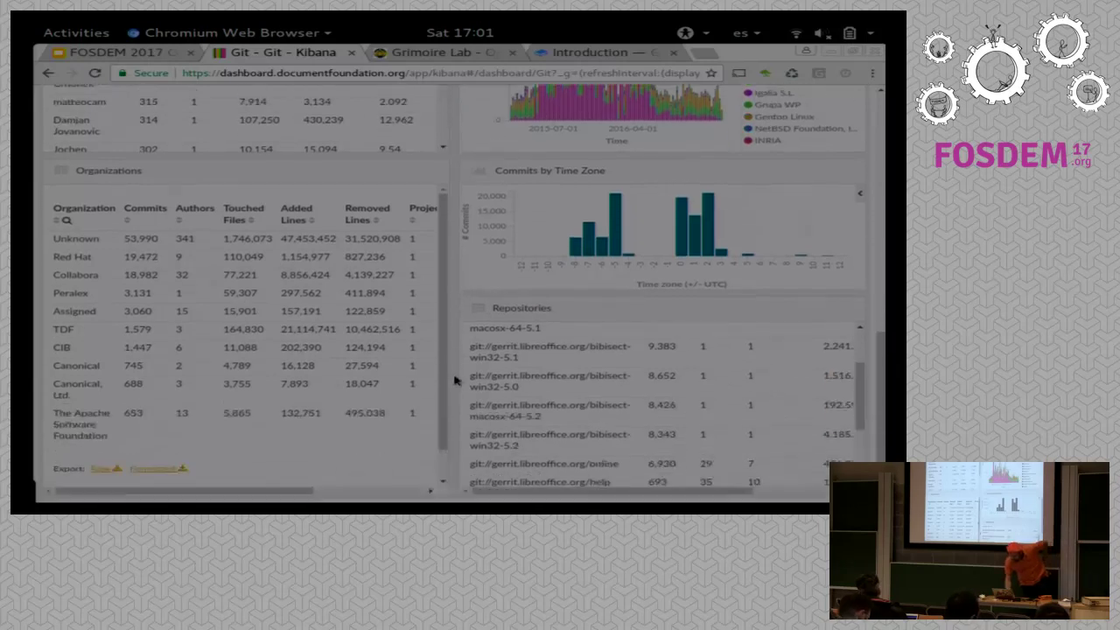
pyautogui.scroll(5, 454, 380)
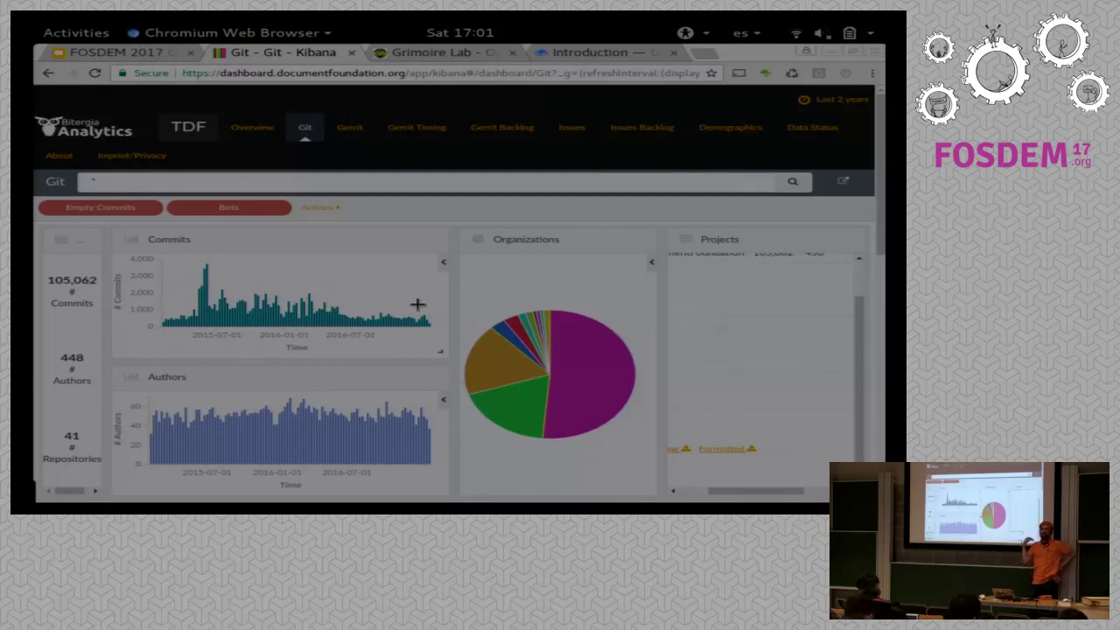
# - Switch to the Gerrit dashboard and bring up the quick time-range choices
pyautogui.click(356, 131)
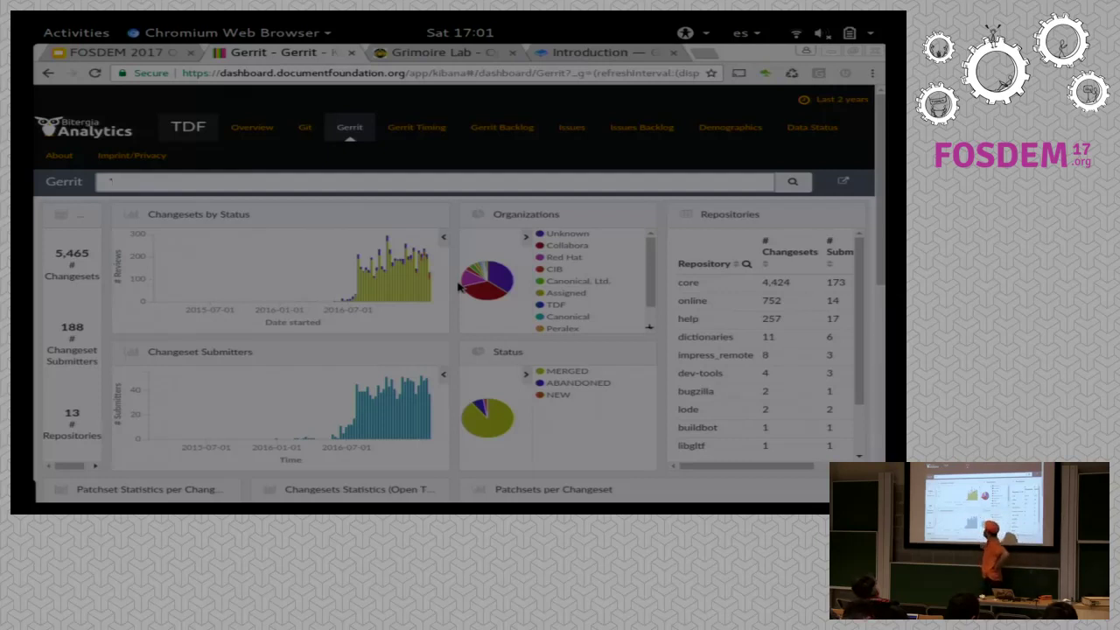
pyautogui.click(838, 101)
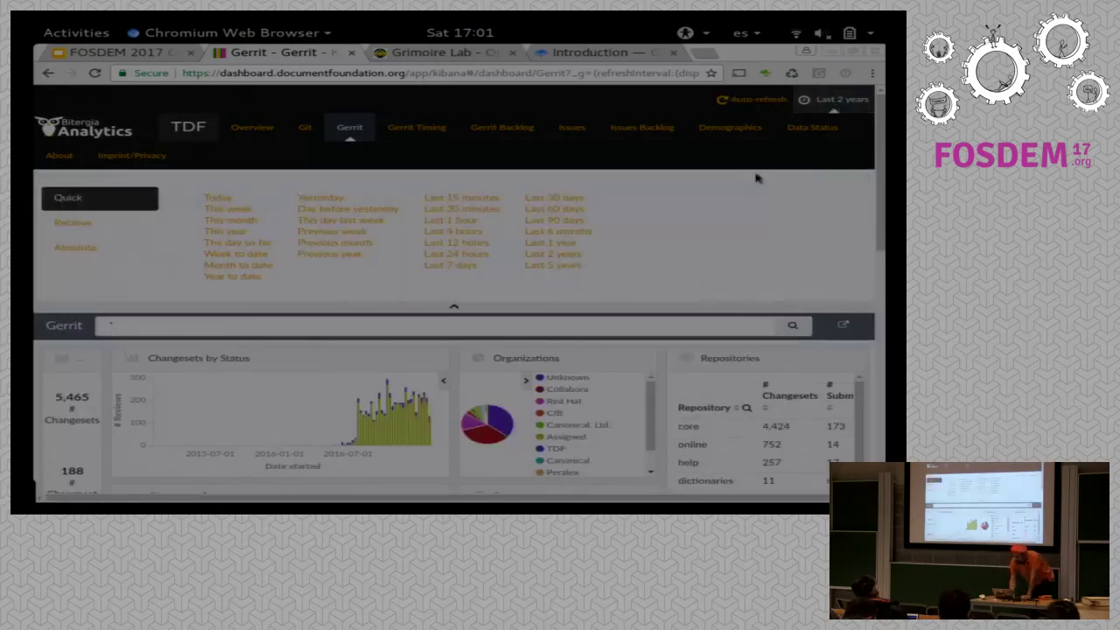
# - Set the Gerrit time range to the last 1 year and close the time picker
pyautogui.click(541, 243)
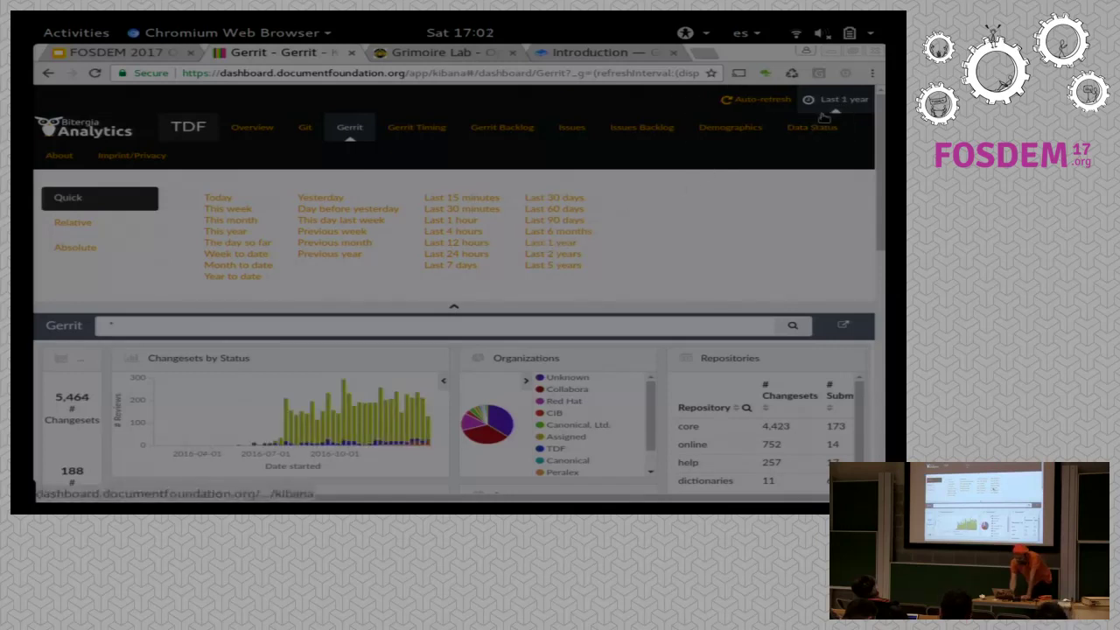
pyautogui.click(453, 310)
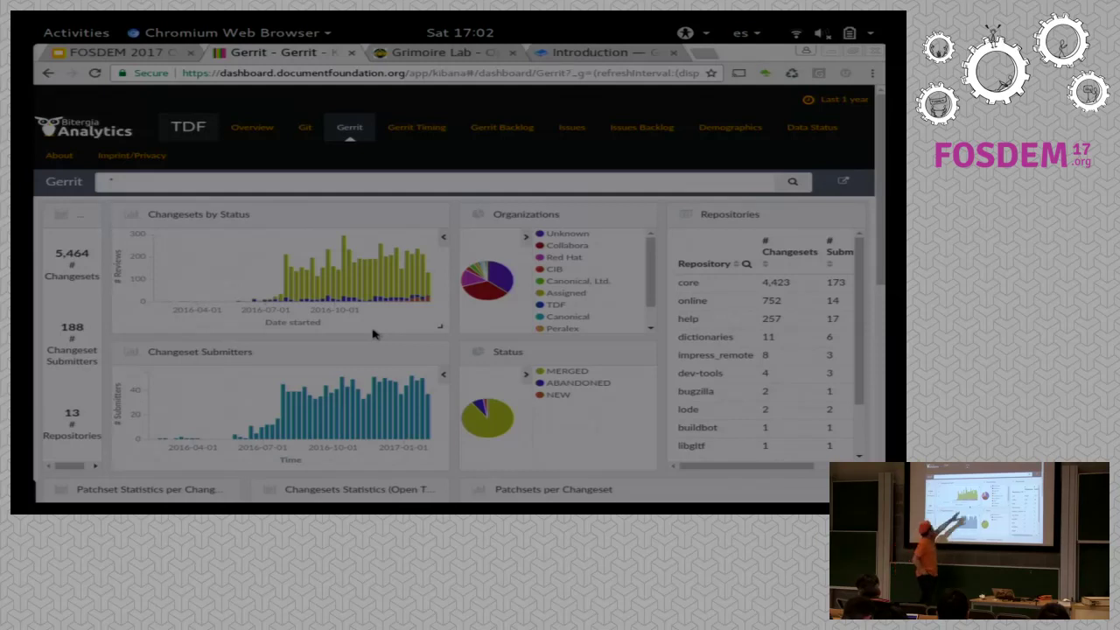
# - Show the Changesets by Status legend, filter to ABANDONED, then disable that filter
pyautogui.click(443, 237)
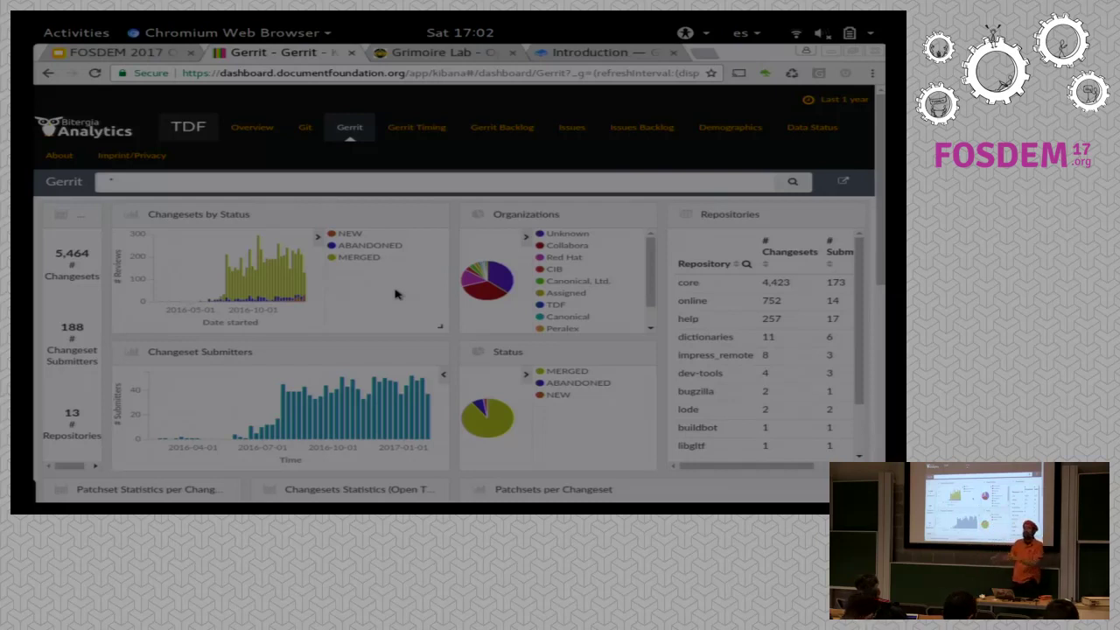
pyautogui.click(478, 409)
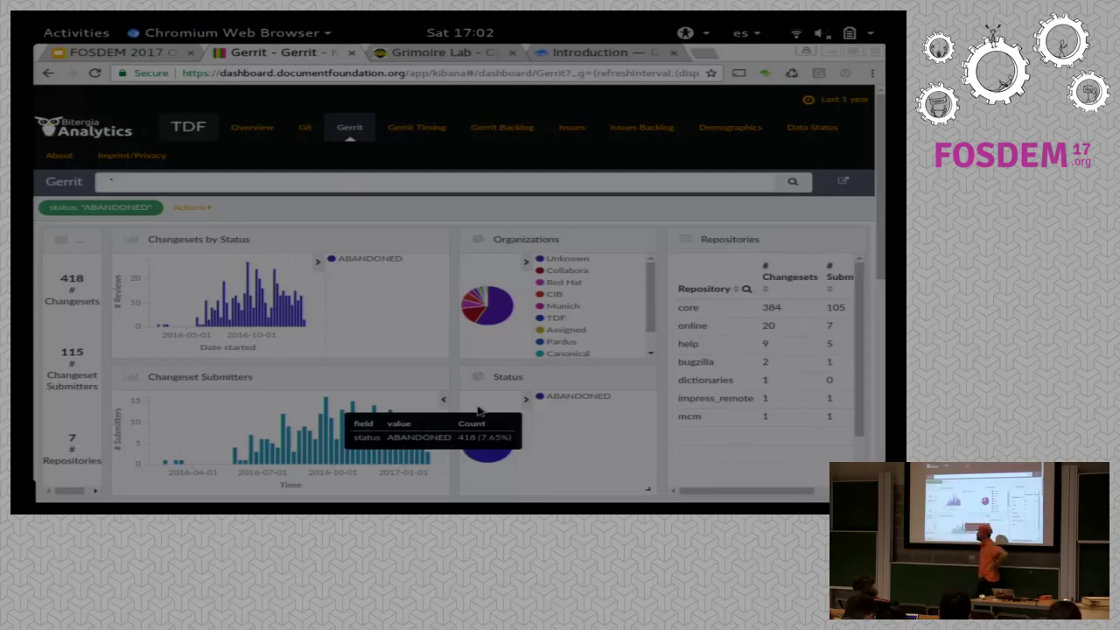
pyautogui.moveTo(66, 214)
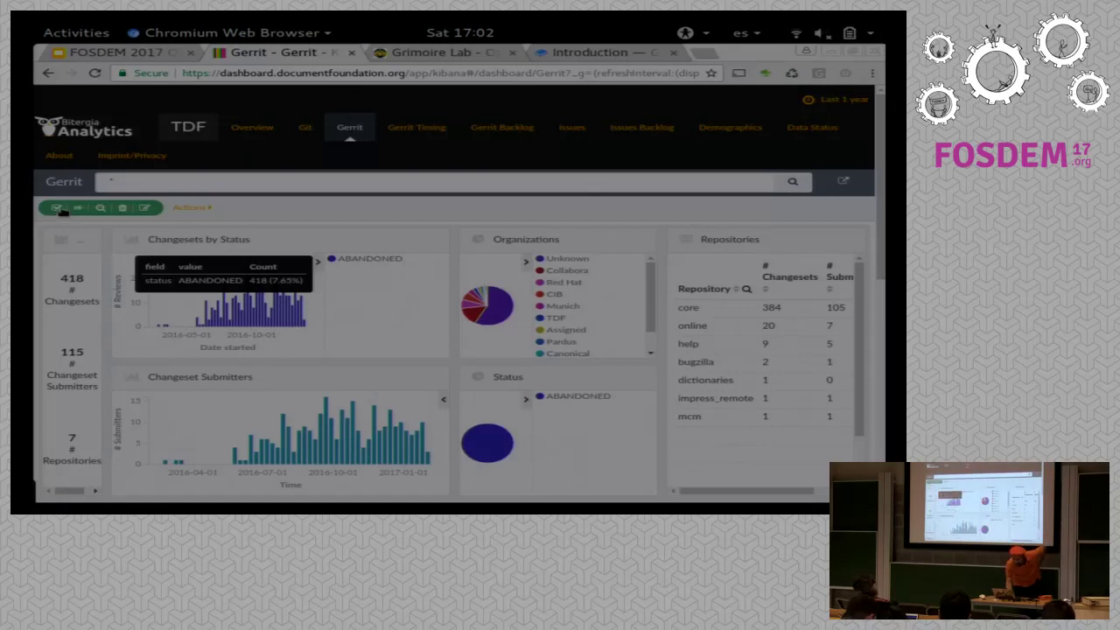
pyautogui.click(56, 208)
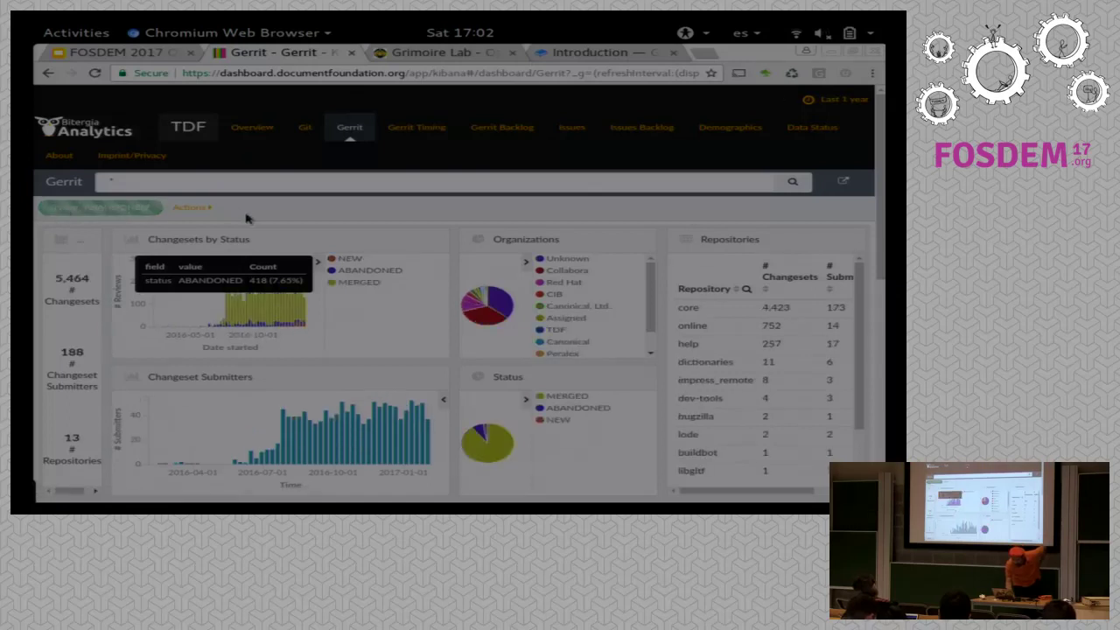
# - Briefly filter to the dictionaries repository, then delete that filter
pyautogui.scroll(-2, 247, 218)
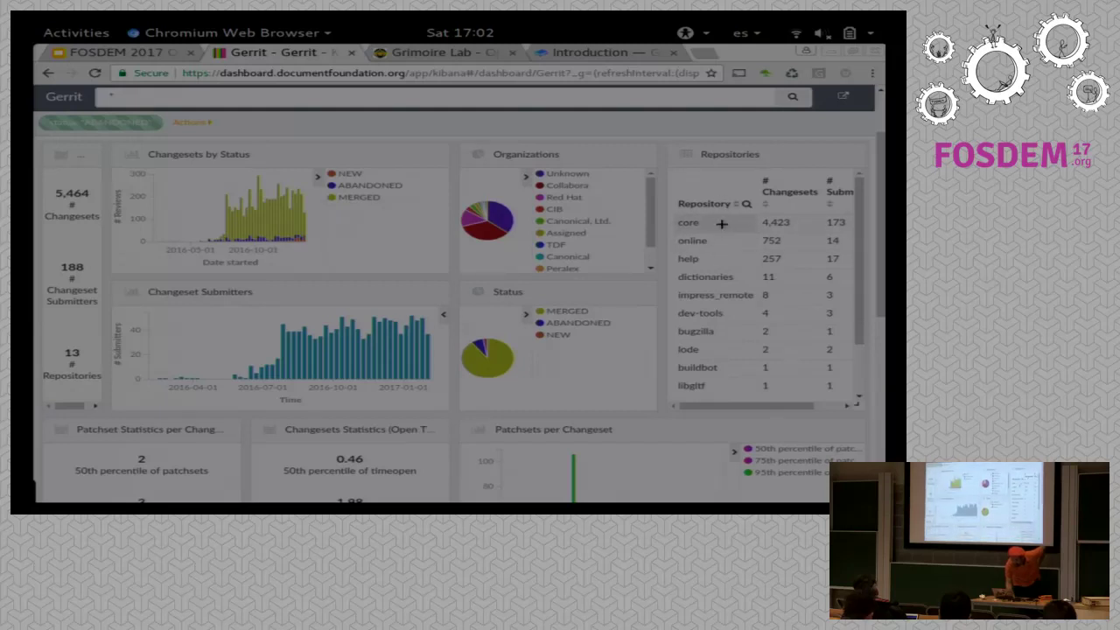
pyautogui.click(713, 280)
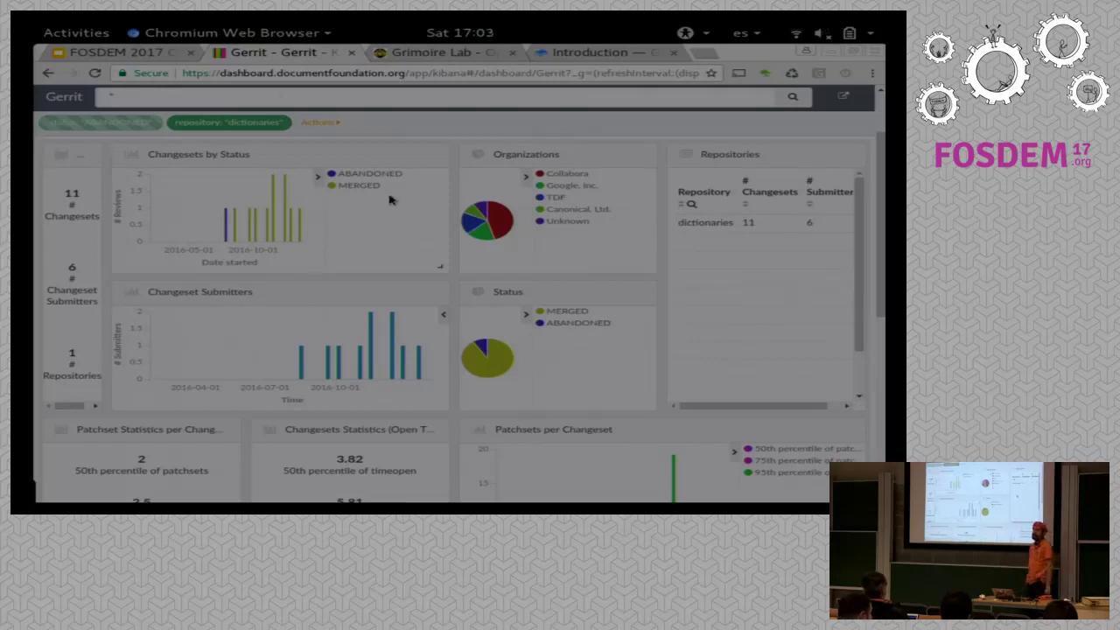
pyautogui.click(250, 123)
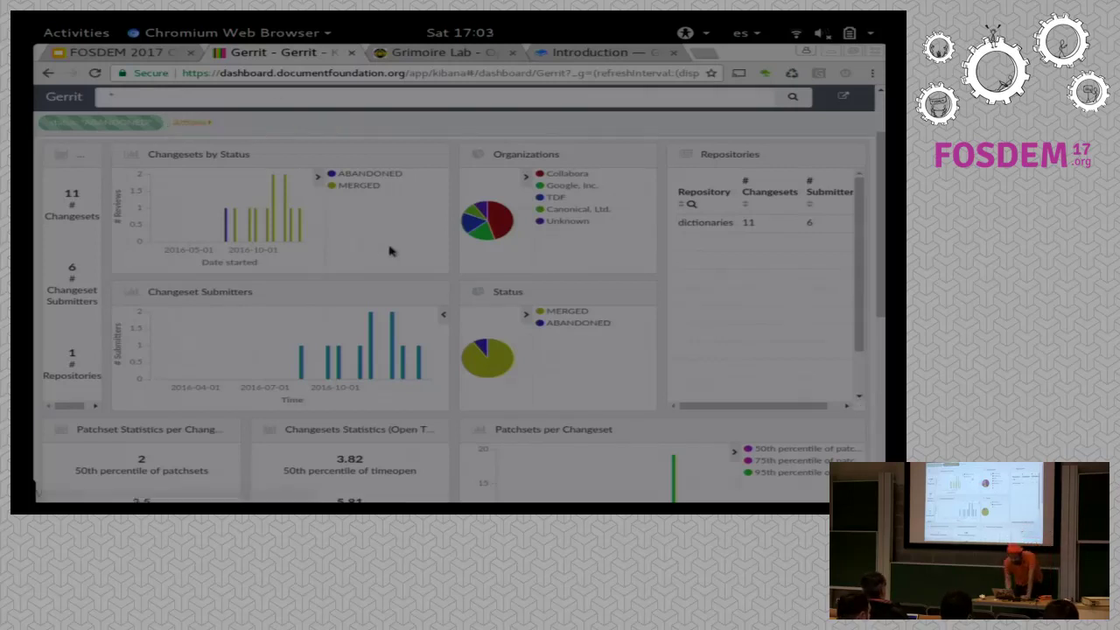
pyautogui.scroll(-3, 390, 252)
pyautogui.scroll(-3, 390, 251)
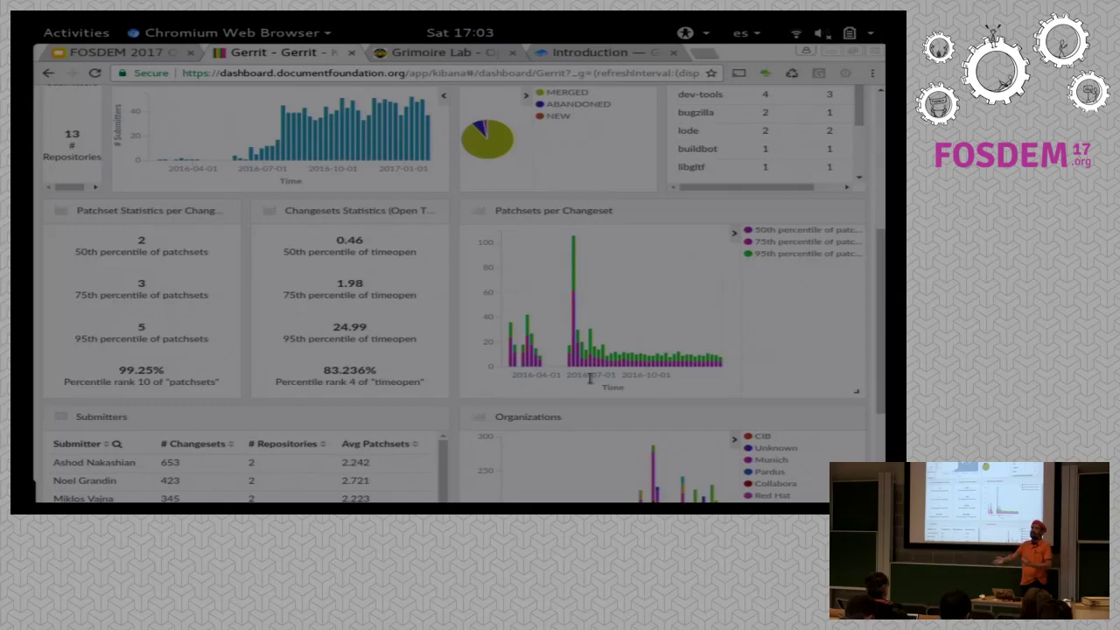
pyautogui.scroll(-3, 459, 425)
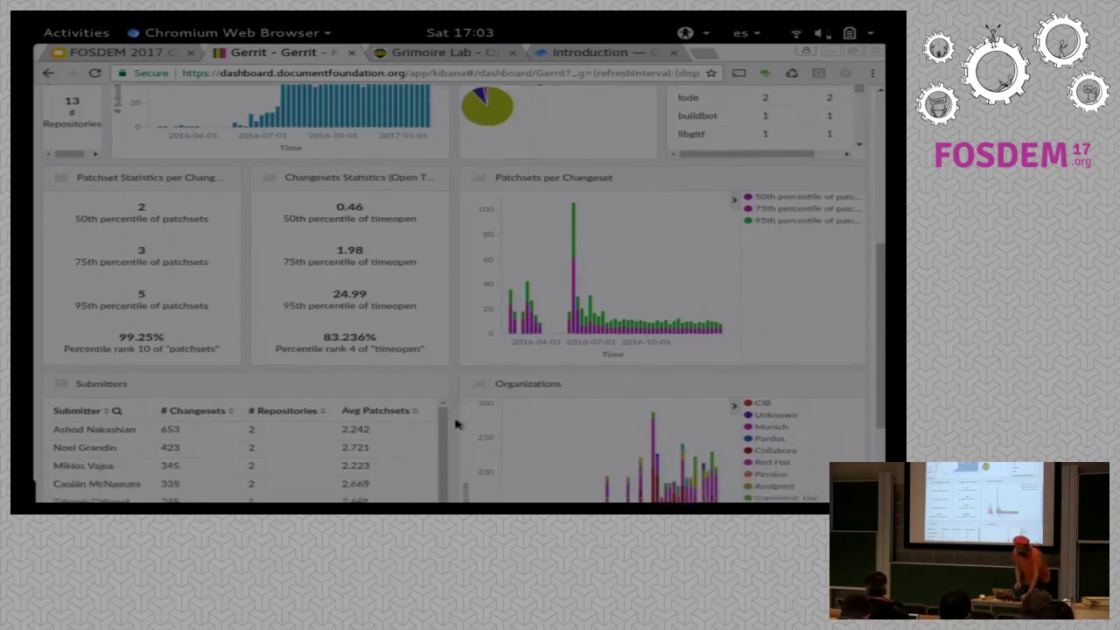
pyautogui.scroll(-1, 455, 425)
pyautogui.scroll(5, 456, 426)
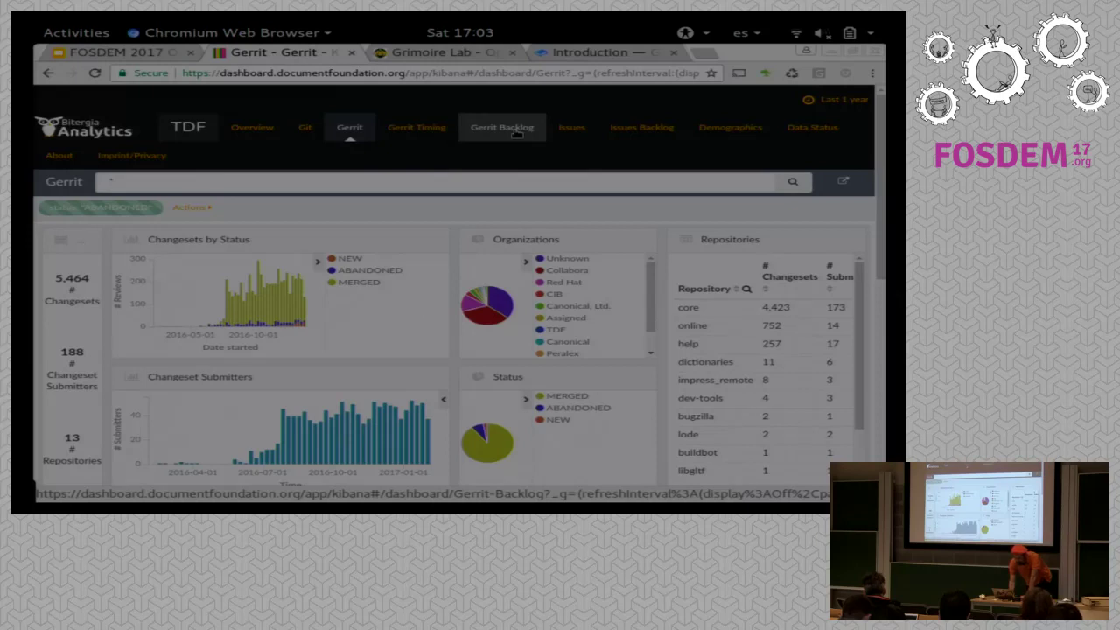
# - Open Gerrit Backlog and scroll through the table of open NEW changesets
pyautogui.click(517, 130)
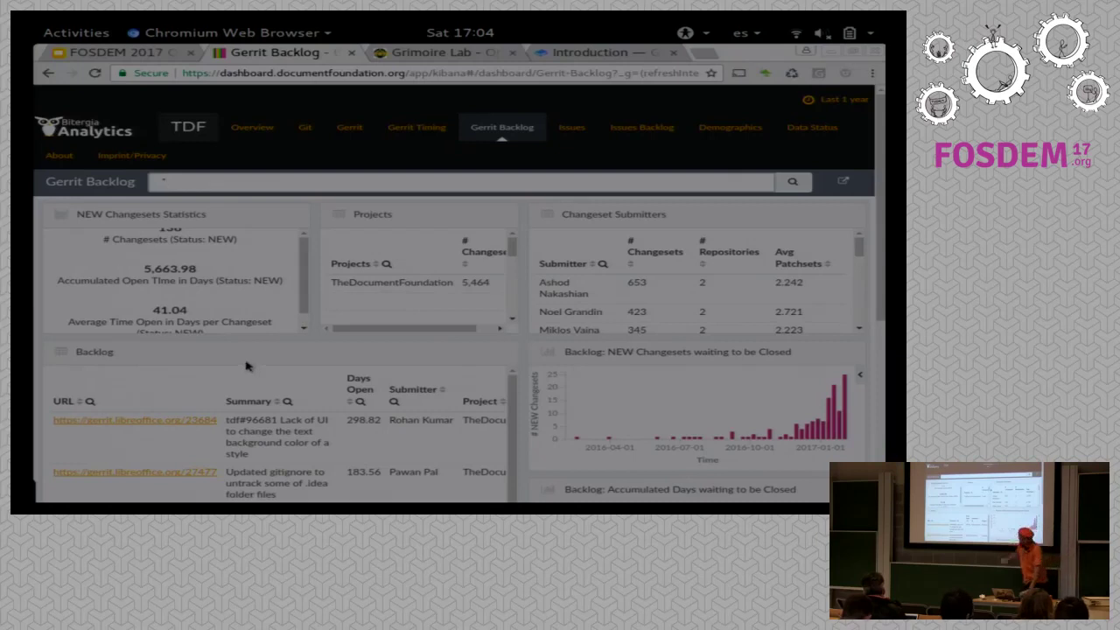
pyautogui.scroll(-1, 247, 366)
pyautogui.scroll(-2, 247, 366)
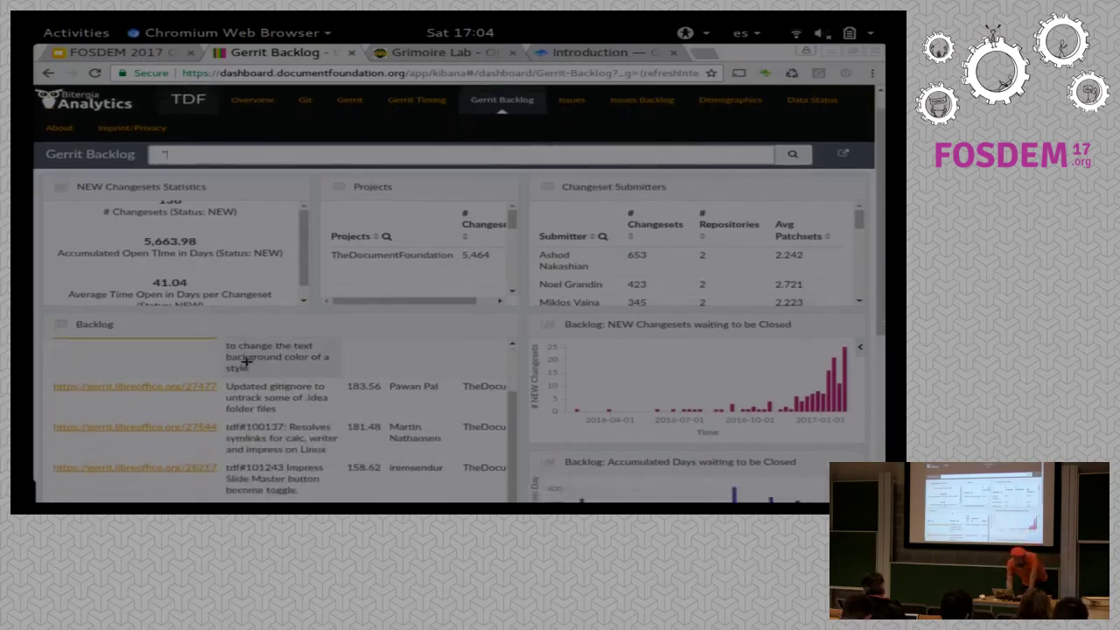
pyautogui.scroll(3, 247, 366)
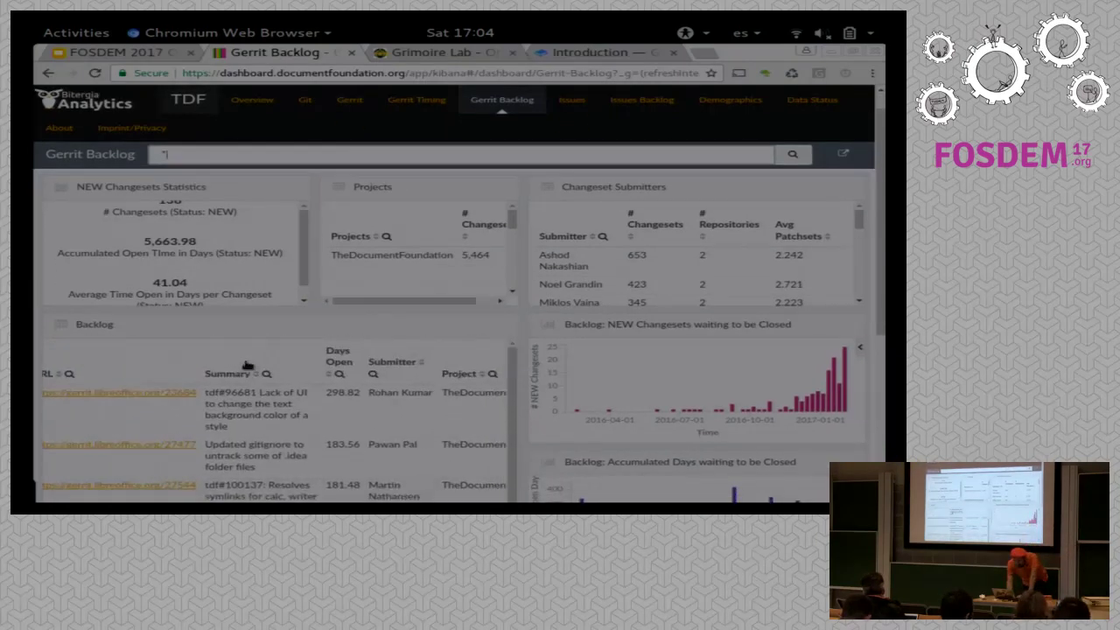
pyautogui.hscroll(5, 247, 366)
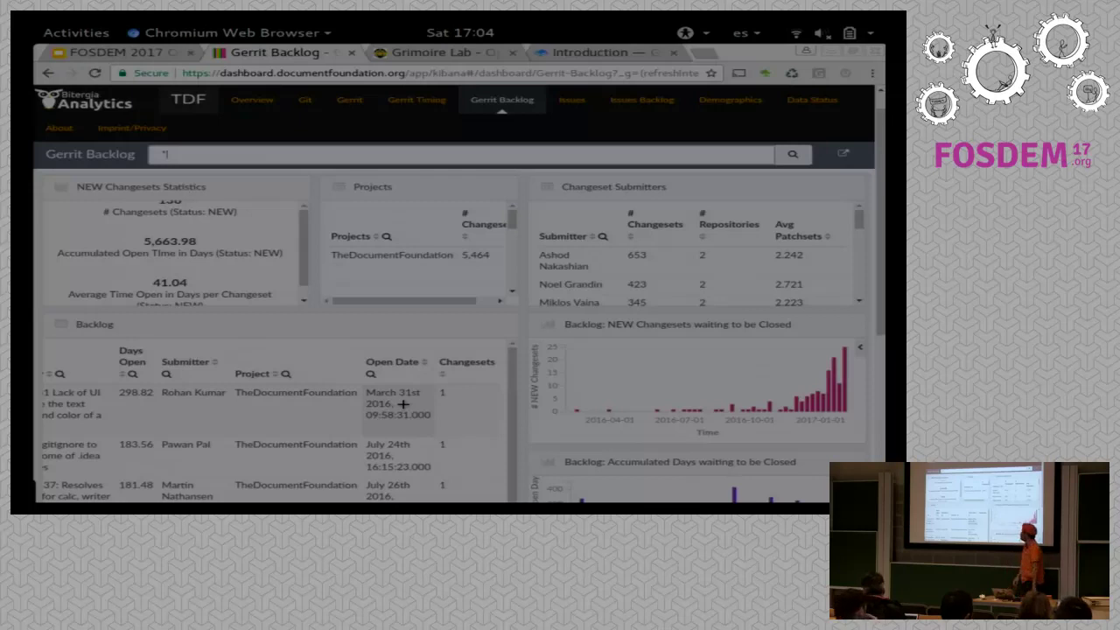
pyautogui.hscroll(-5, 404, 404)
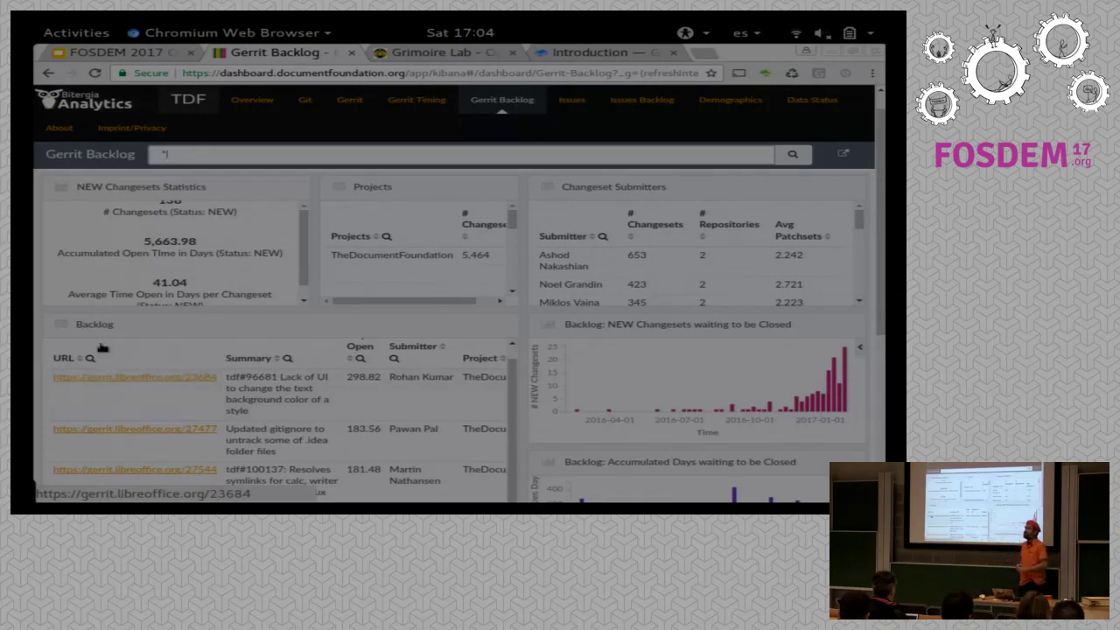
# - Open the Issues dashboard and stretch the Issues Open chart across most of the page
pyautogui.click(571, 102)
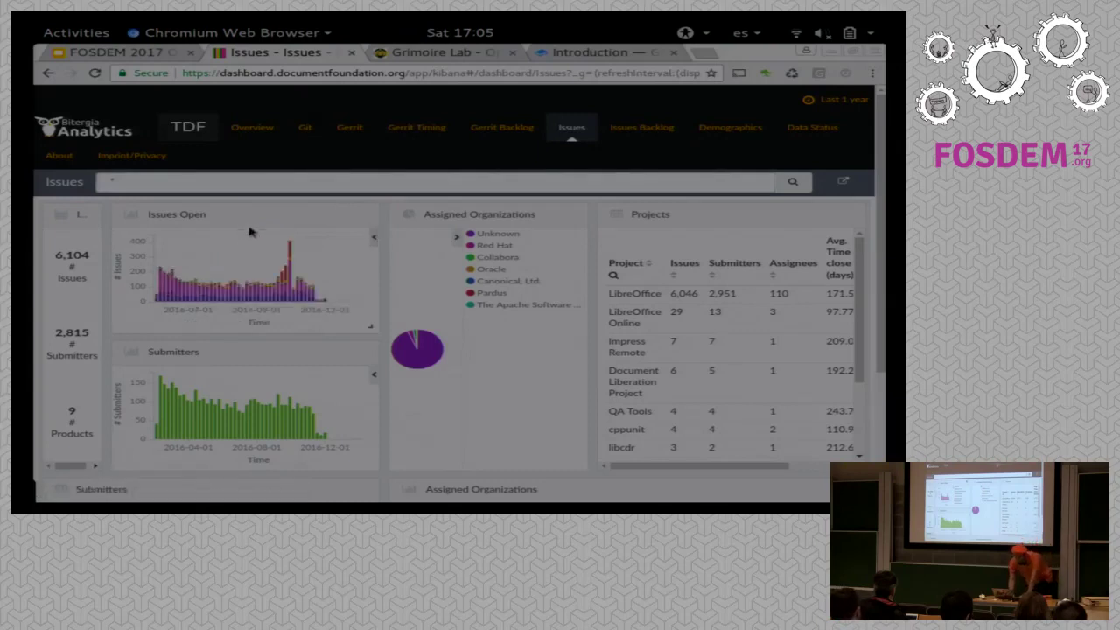
pyautogui.moveTo(372, 331); pyautogui.dragTo(725, 400)
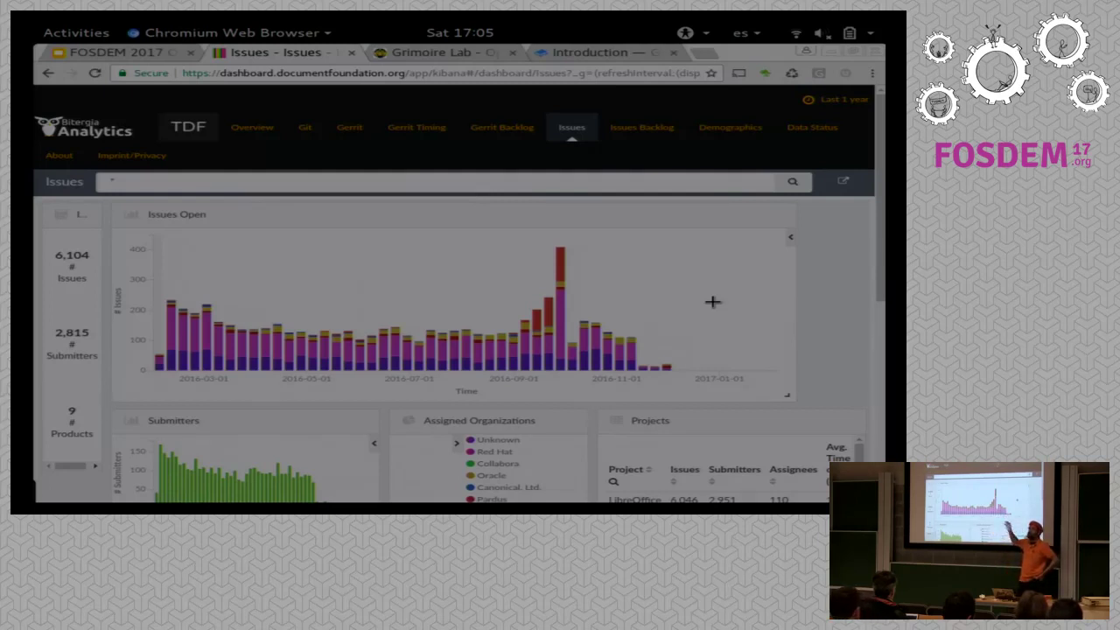
pyautogui.scroll(-2, 846, 379)
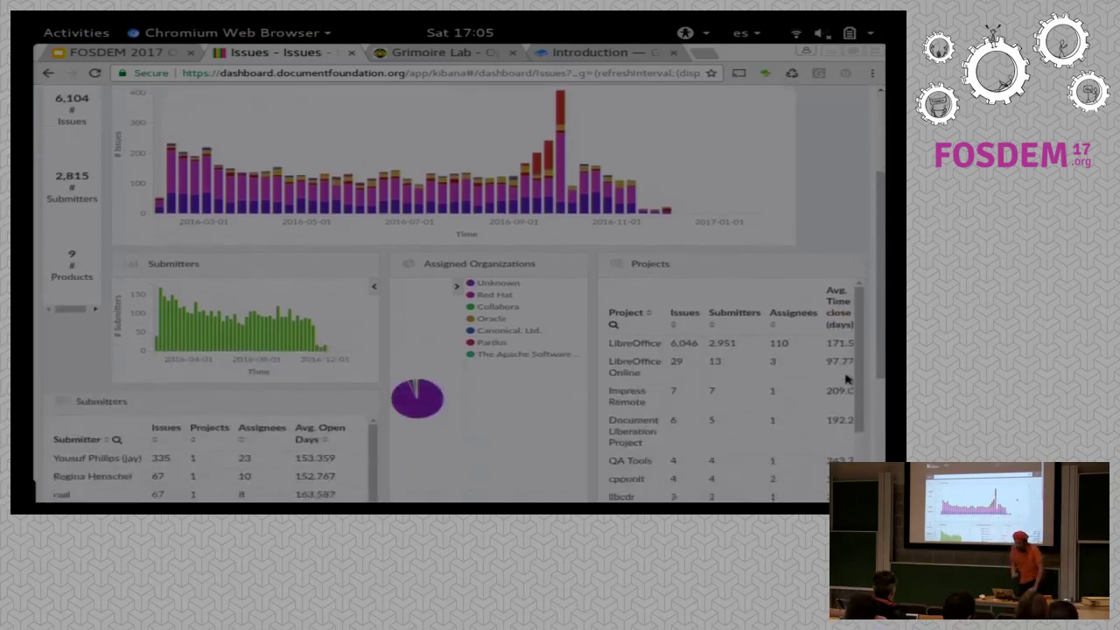
pyautogui.hscroll(2, 846, 380)
pyautogui.scroll(-2, 687, 319)
pyautogui.scroll(-2, 726, 278)
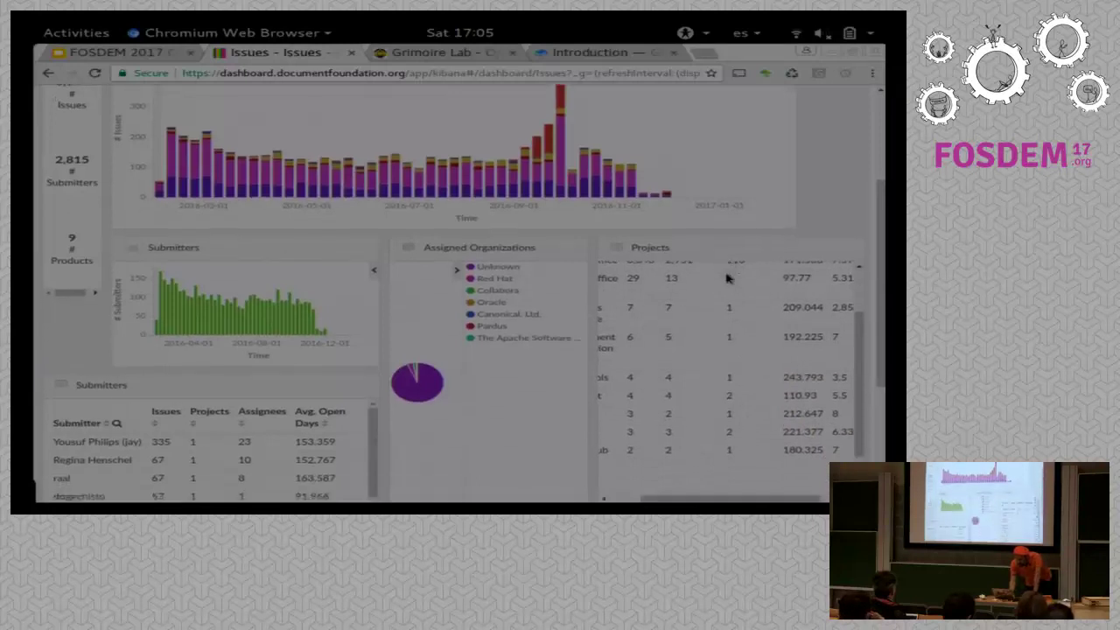
pyautogui.scroll(-1, 606, 390)
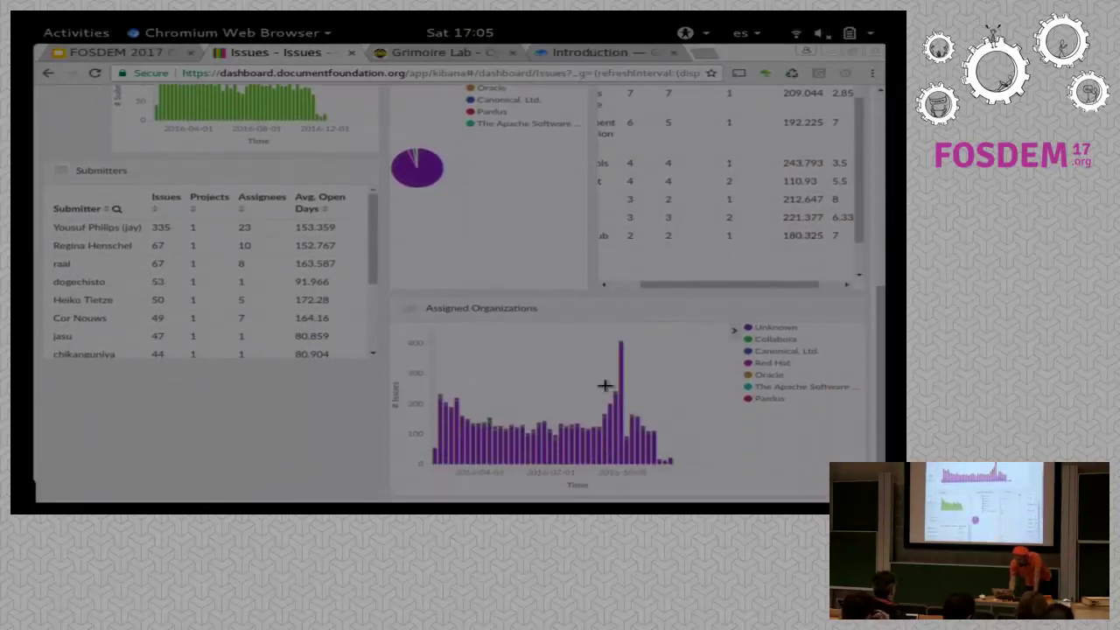
pyautogui.scroll(5, 572, 181)
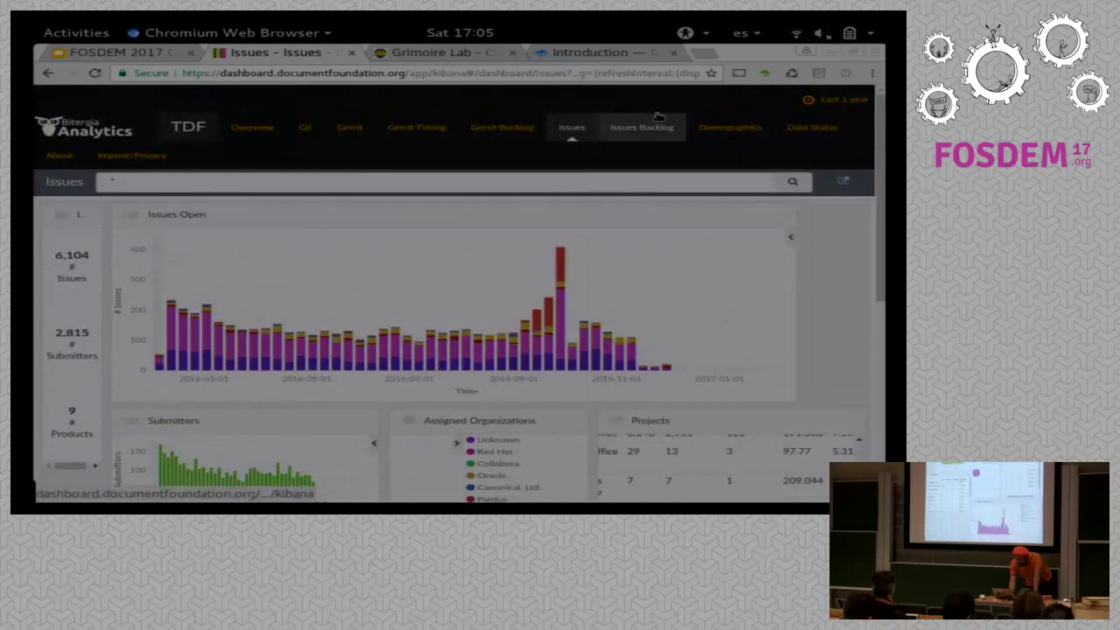